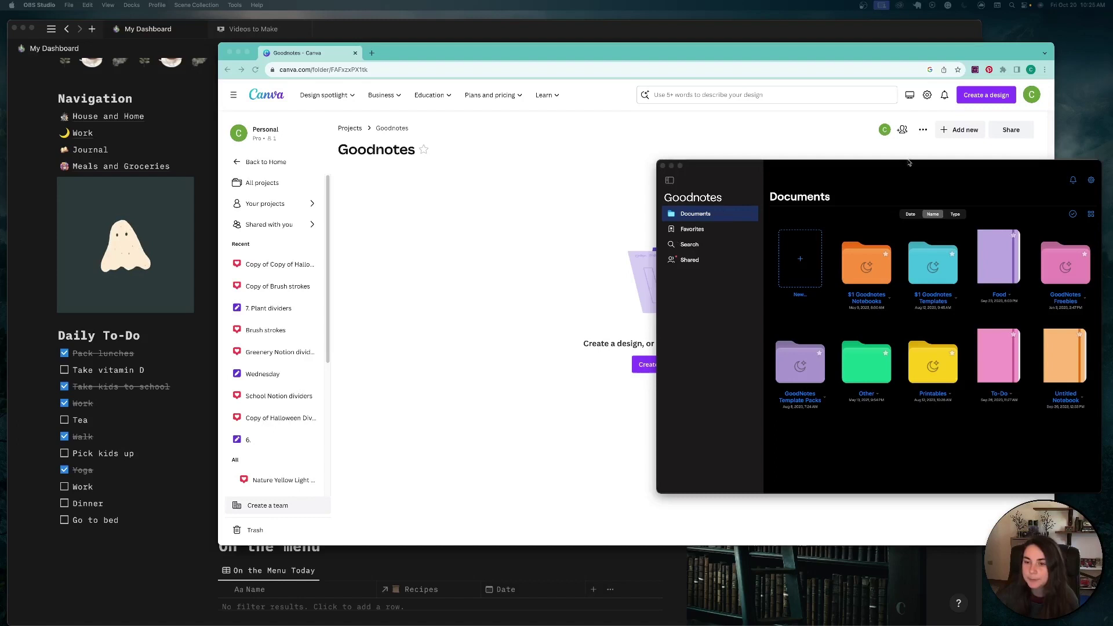
From Chrome, create a custom-size Canva design measuring 1668 × 2154 px
left_click(647, 136)
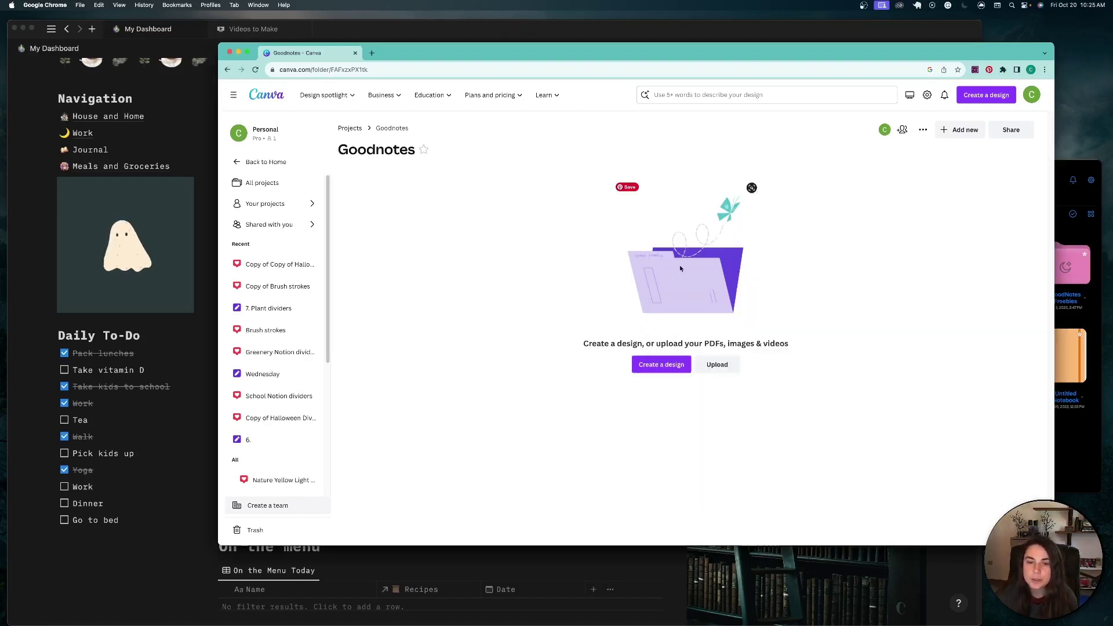
left_click(663, 365)
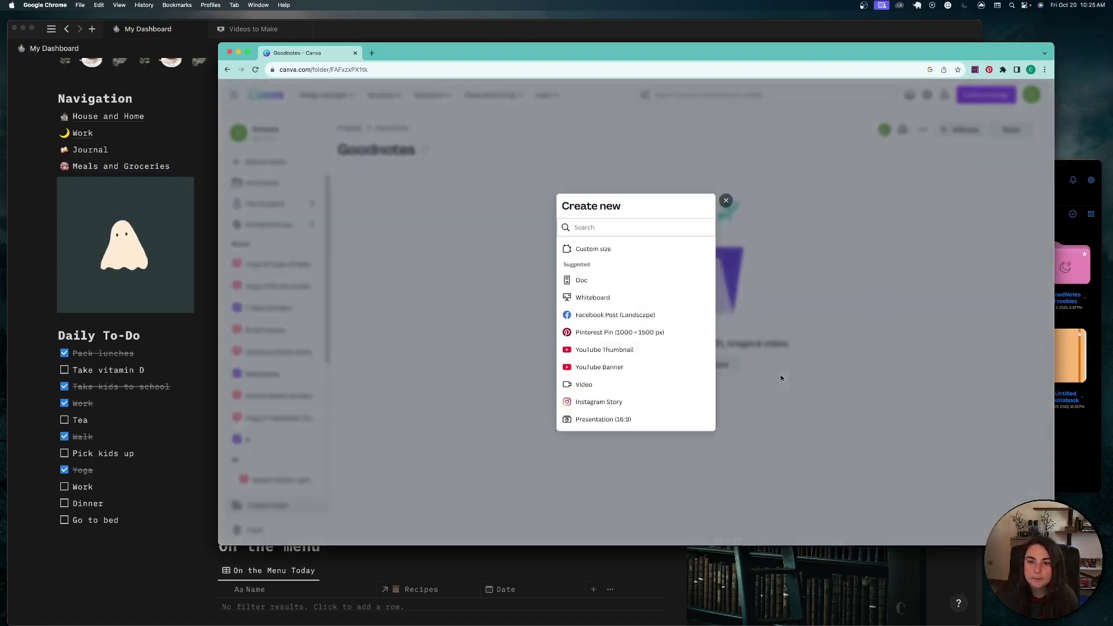
left_click(613, 251)
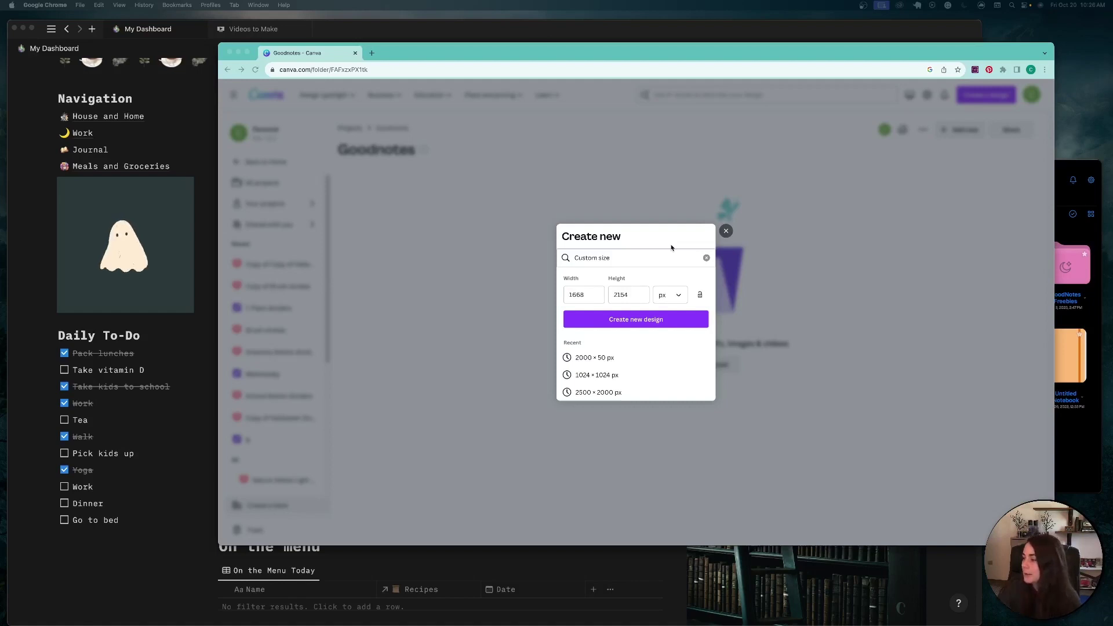
left_click(646, 319)
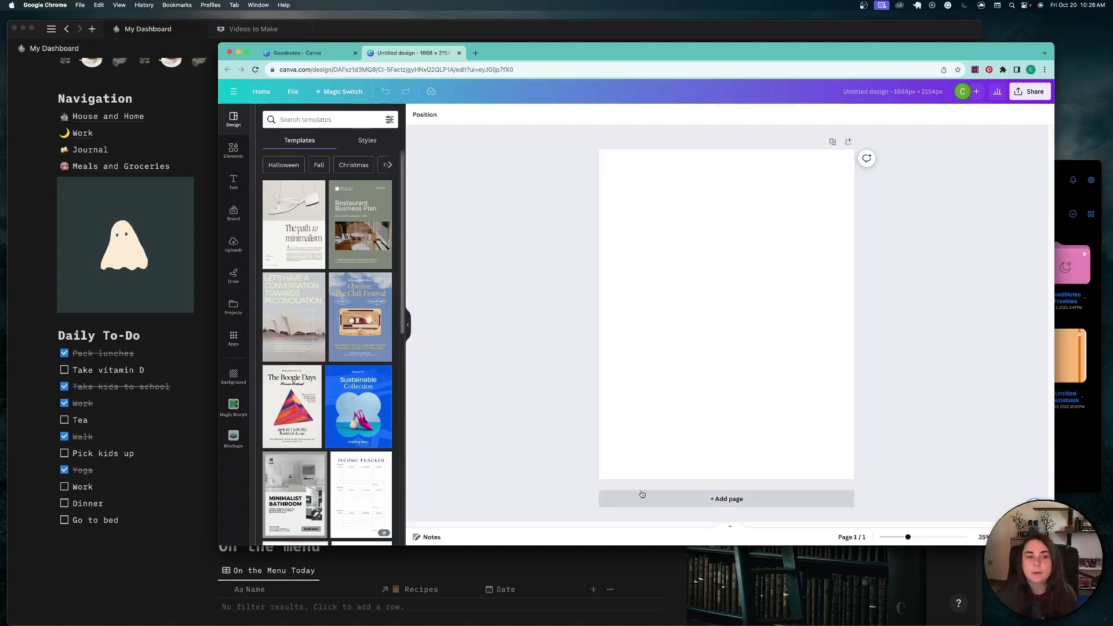
Add a square from Elements and stretch it from the top-left corner to fill the page
left_click(234, 152)
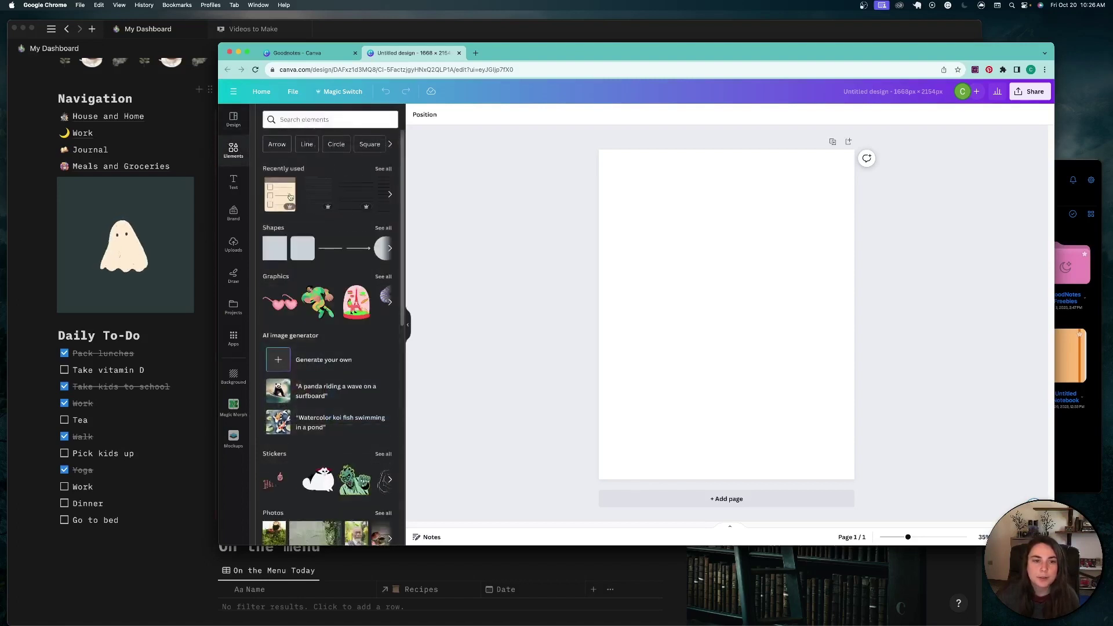
left_click(382, 169)
left_click(283, 243)
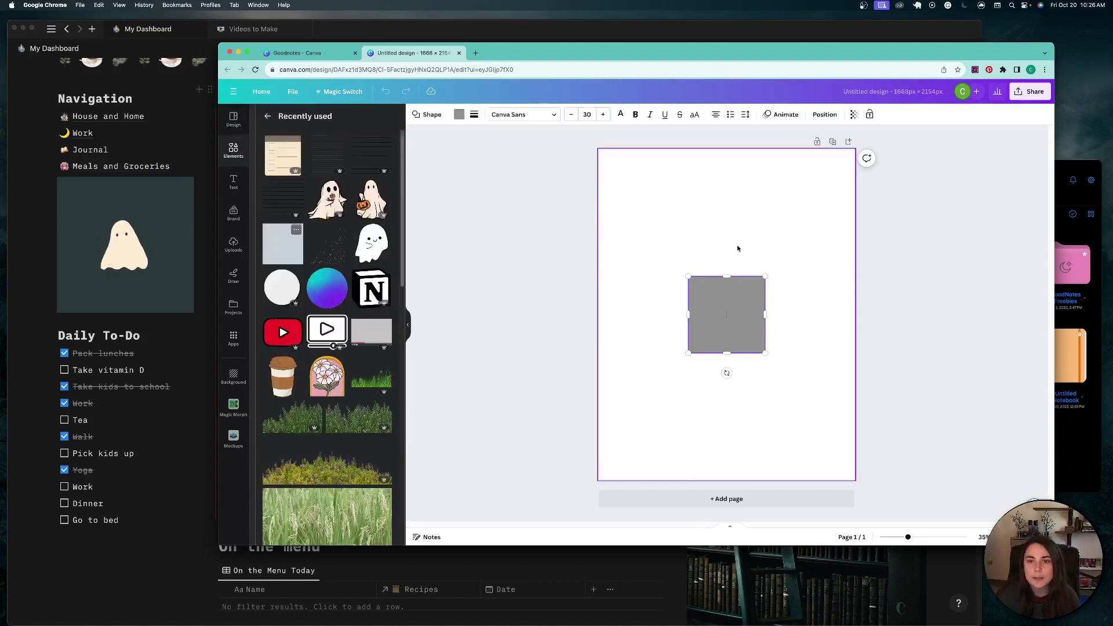
left_click(592, 231)
left_click(718, 311)
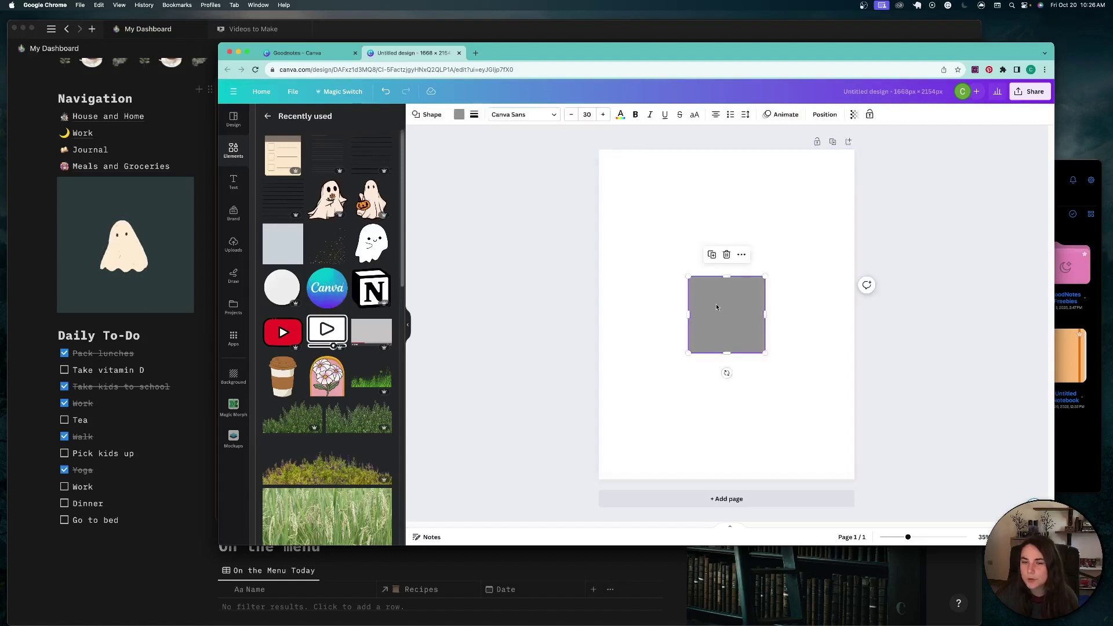
left_click_drag(718, 310, 636, 179)
left_click_drag(677, 226, 854, 479)
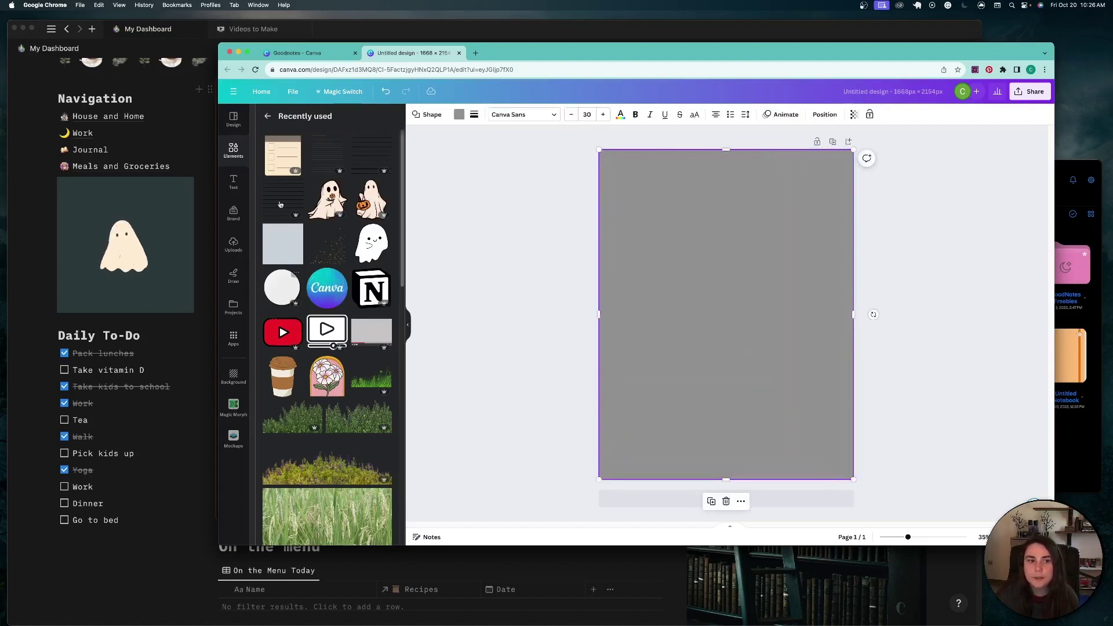
Colour the page-filling square black
left_click(233, 148)
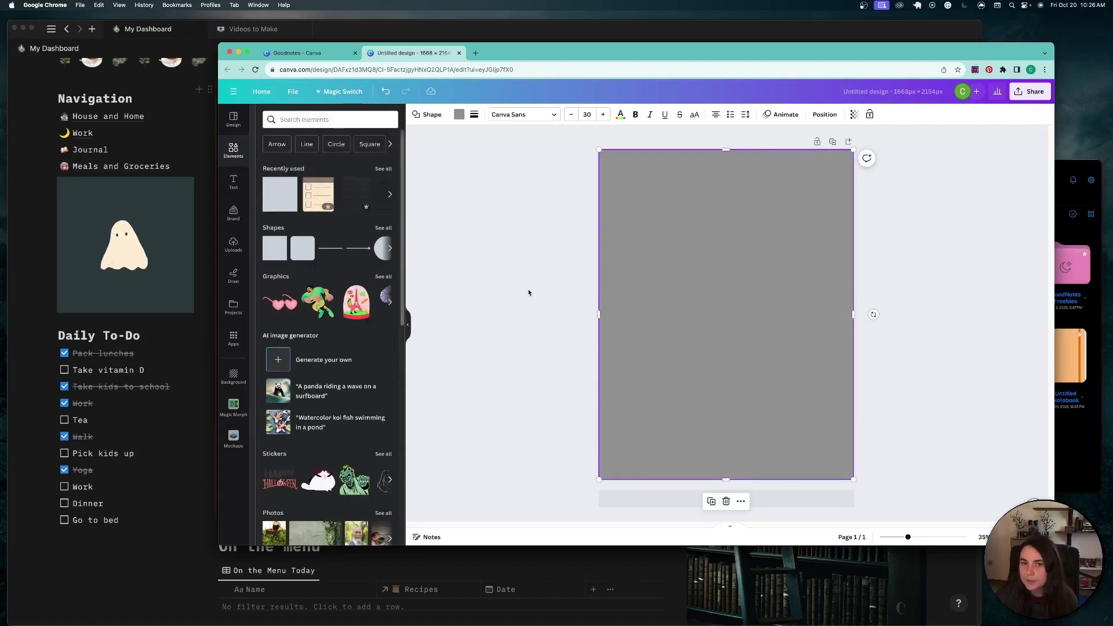
left_click(459, 114)
left_click(312, 167)
left_click(487, 212)
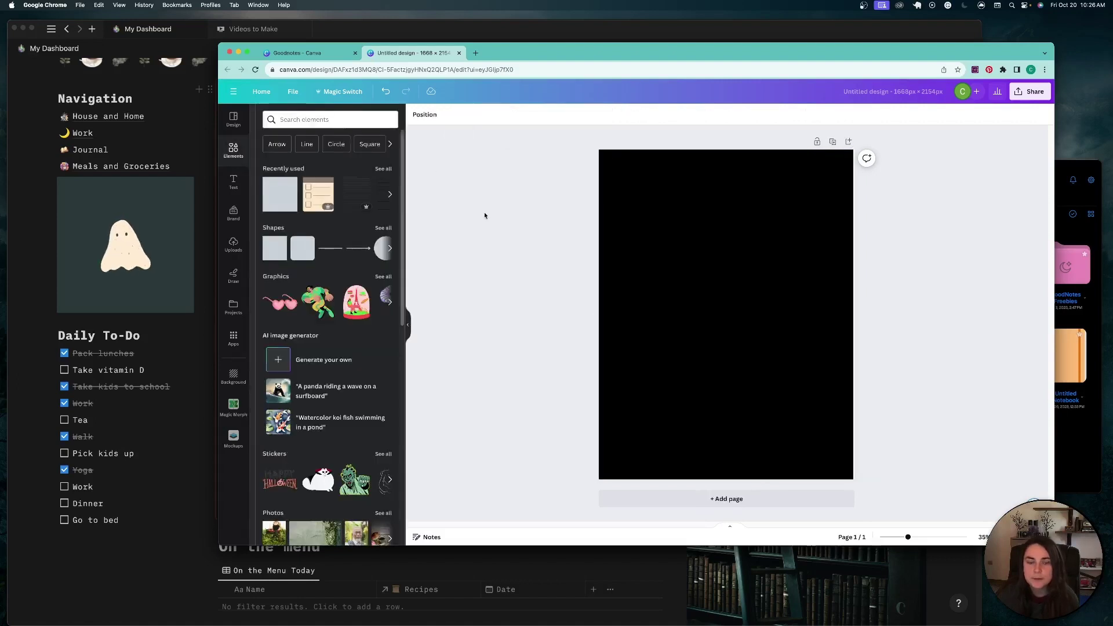
Search Graphics for 'halloween' and look through the filters and results
left_click(384, 169)
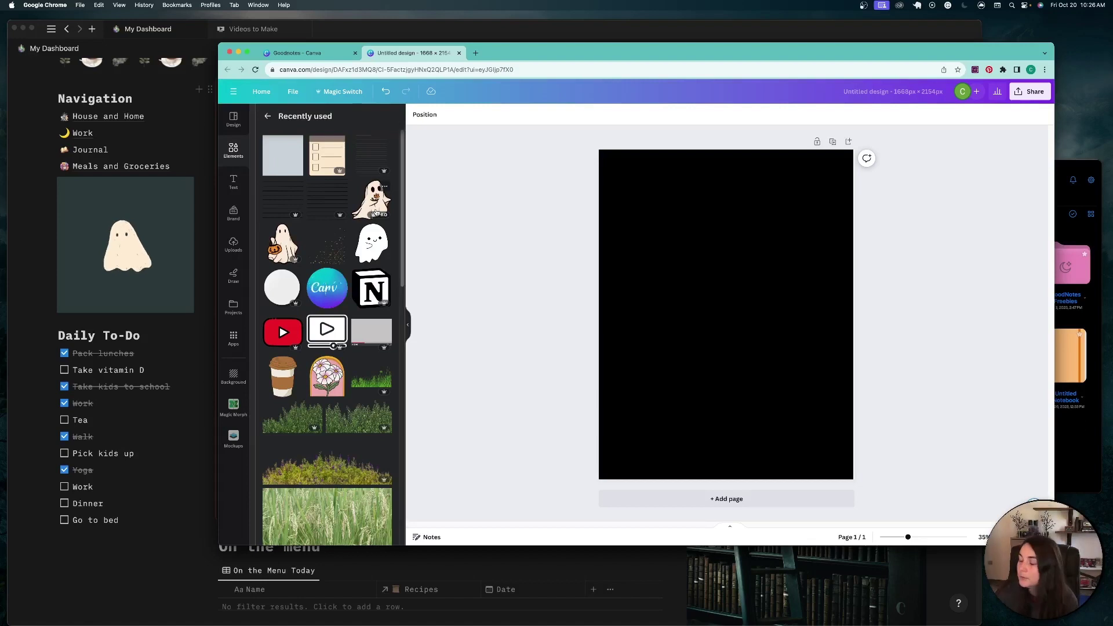
left_click(267, 116)
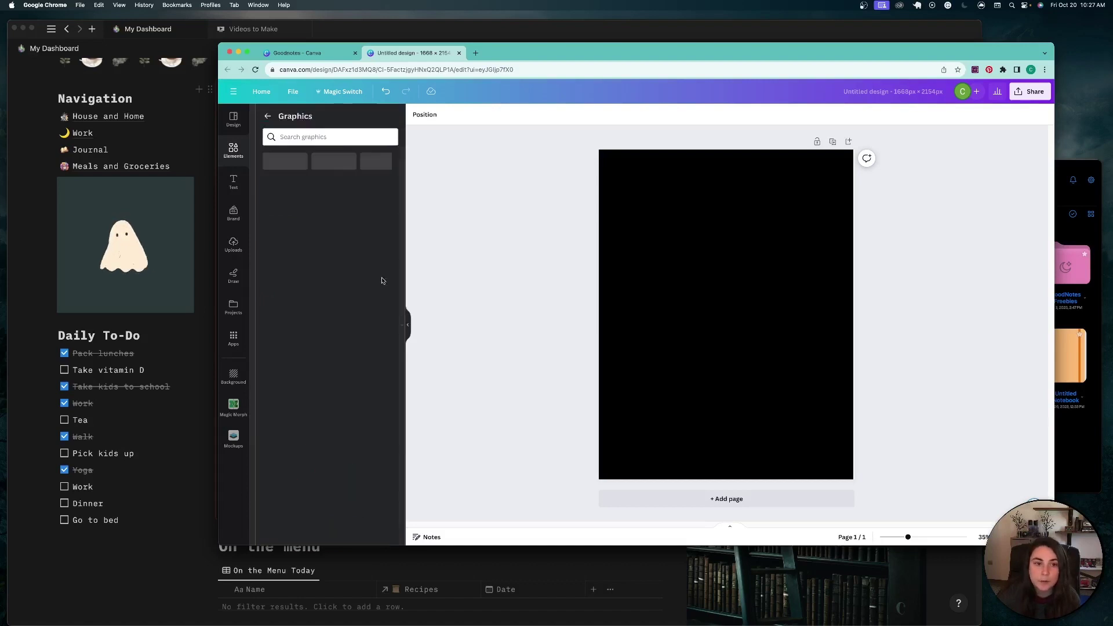
left_click(276, 277)
left_click(309, 136)
type("h")
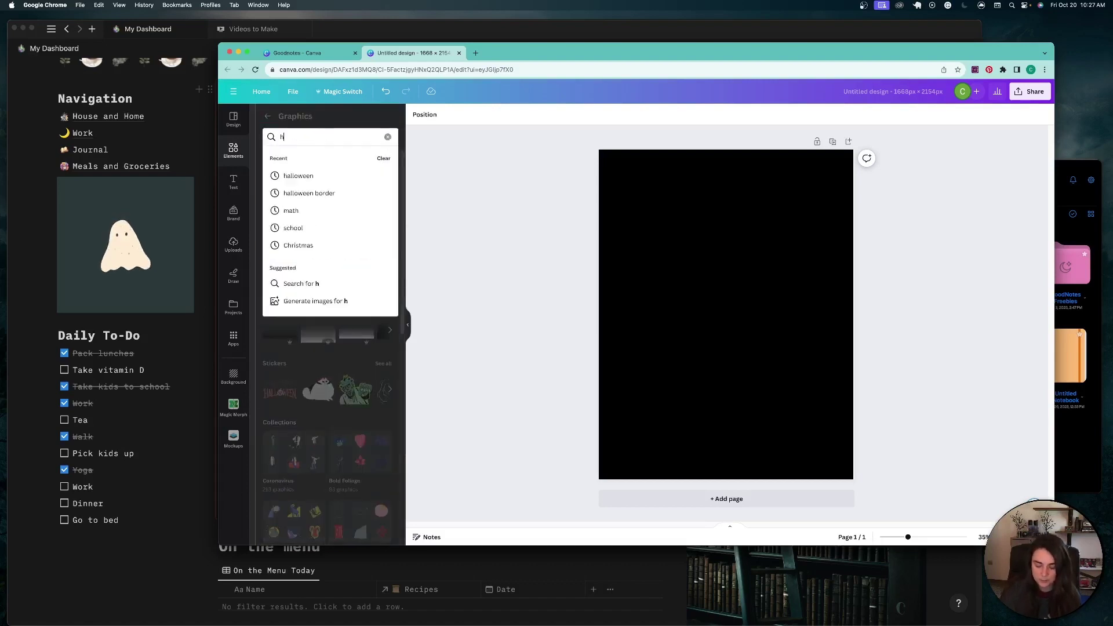
type("alloween")
key("Return")
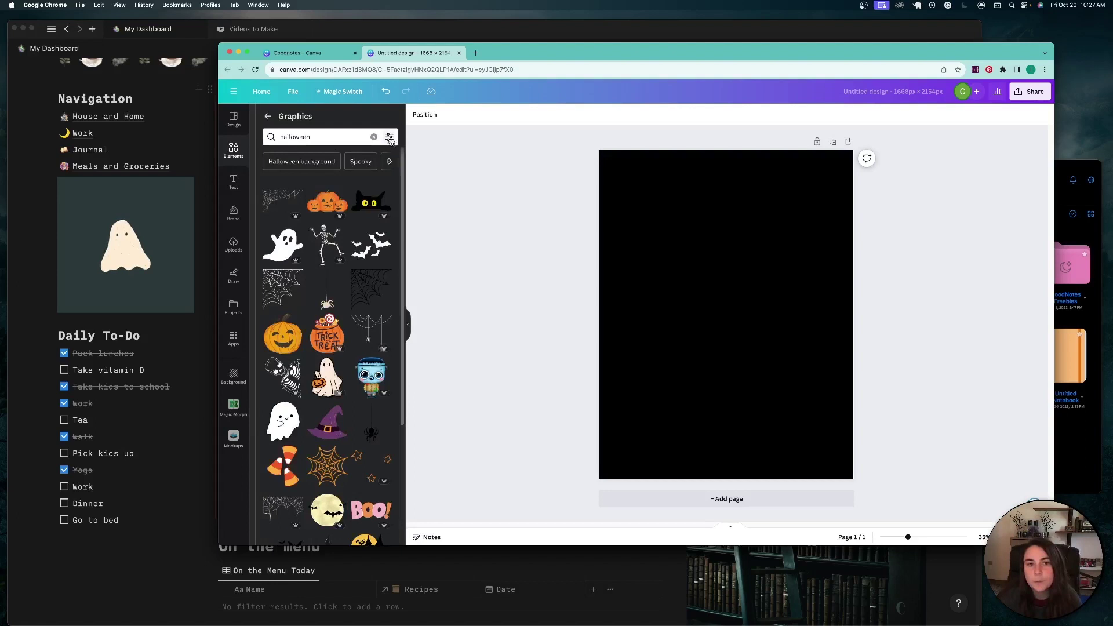
left_click(389, 137)
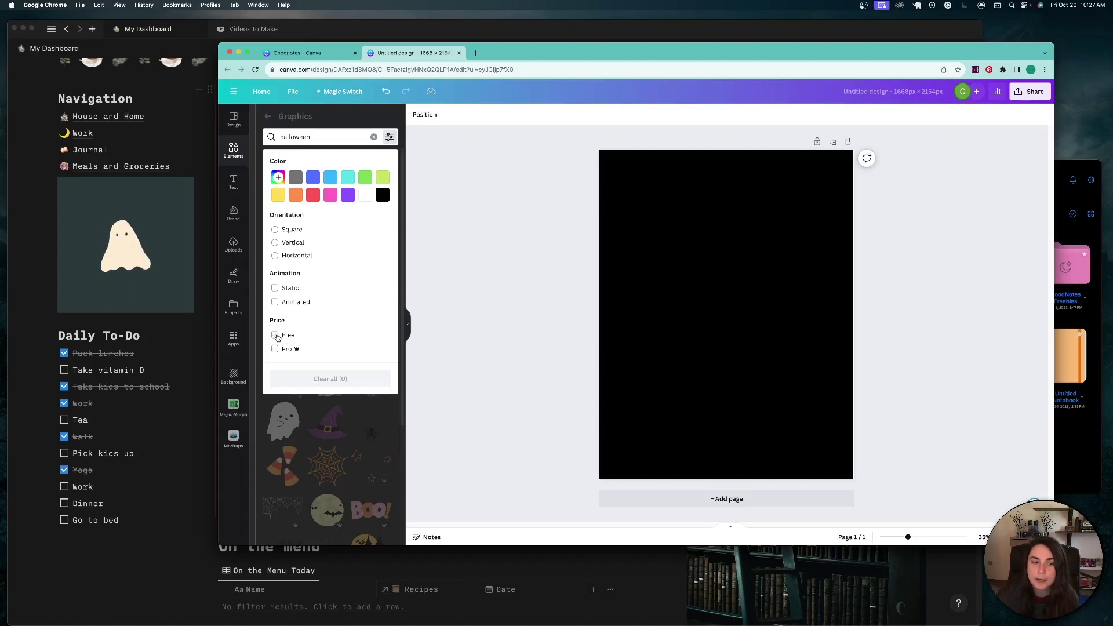
left_click(435, 410)
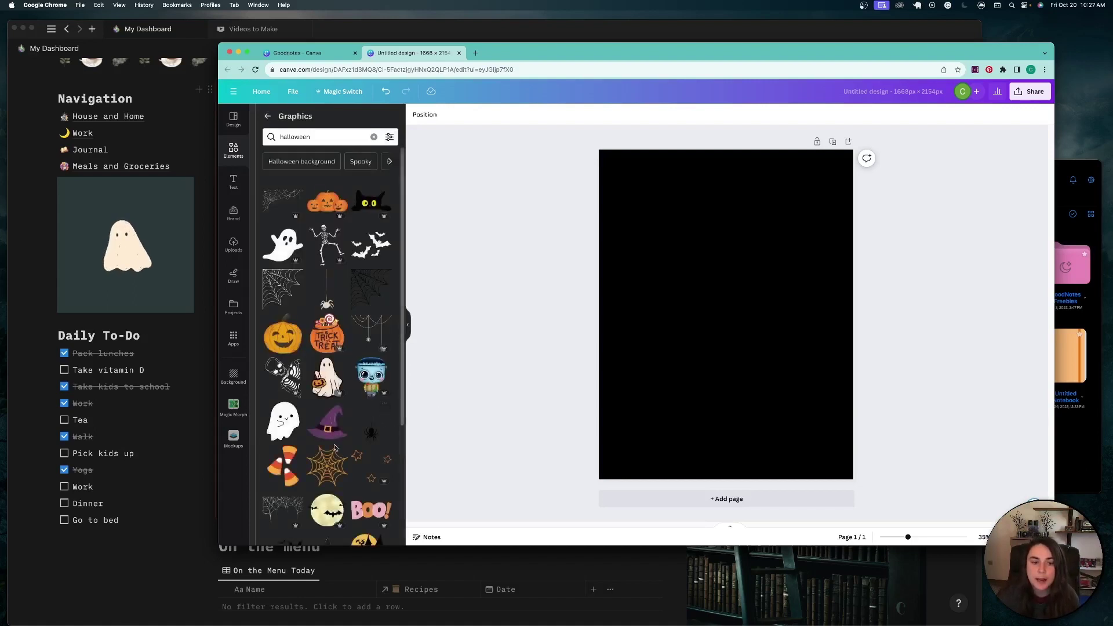
scroll(334, 447, "down", 10)
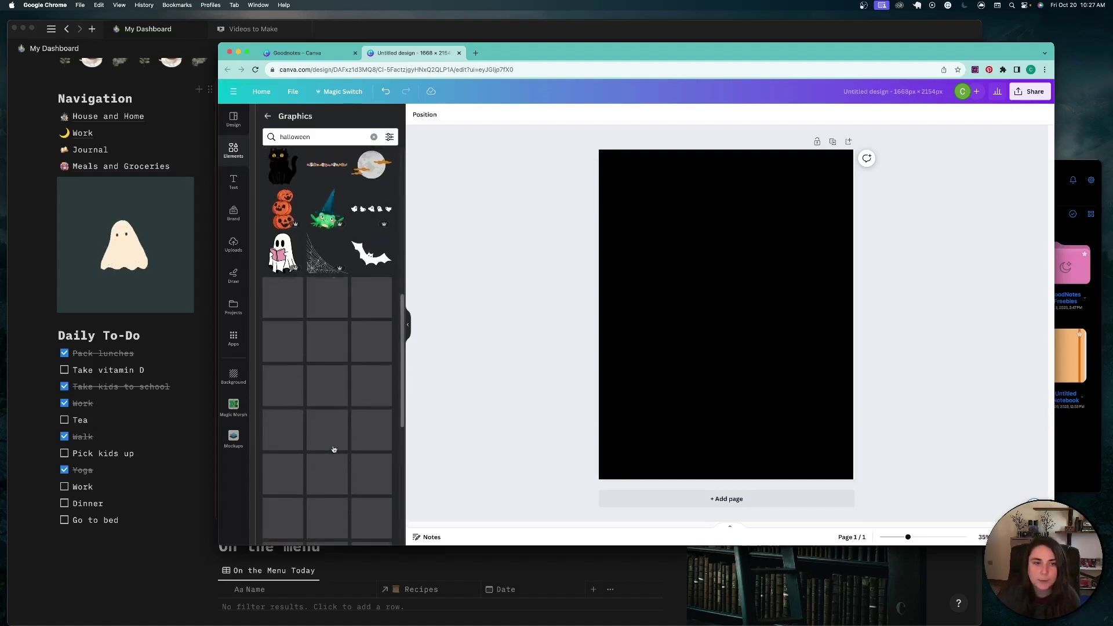
scroll(334, 450, "up", 10)
Add the pumpkin-carrying ghost from Recently used to the page
left_click(267, 116)
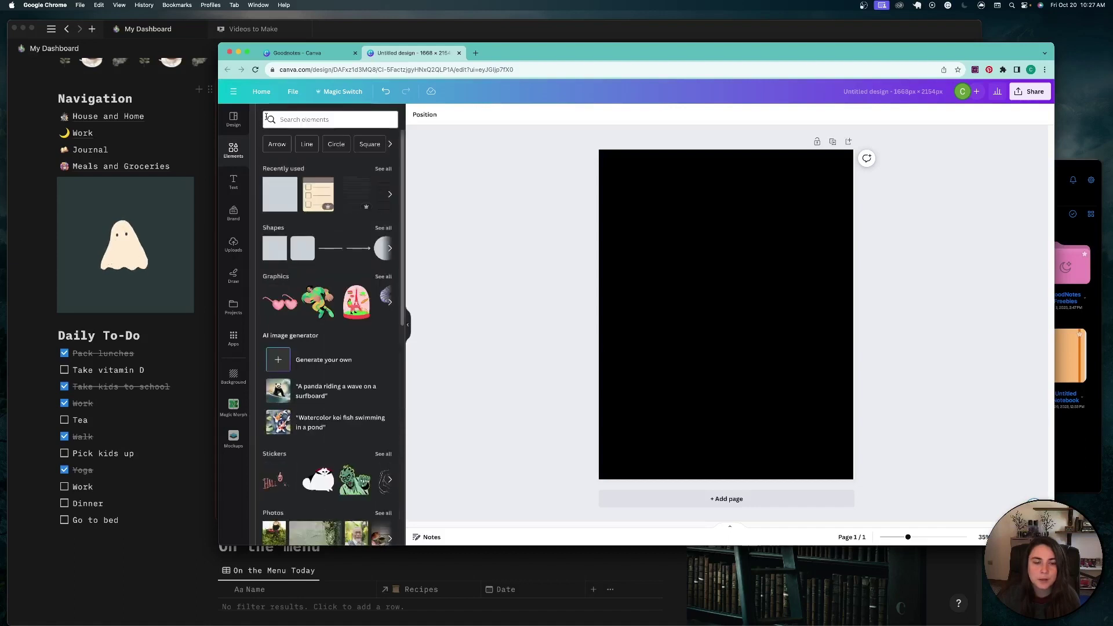
left_click(383, 169)
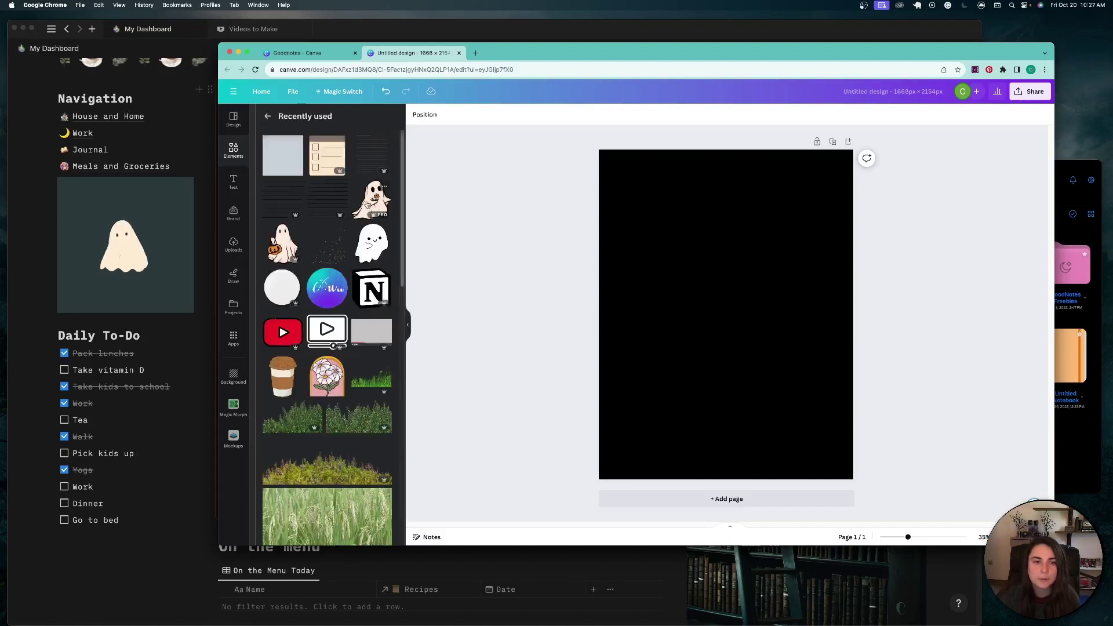
left_click(368, 204)
Shrink the pumpkin ghost into the bottom-left corner and the second ghost into the top-right
left_click_drag(286, 255, 667, 274)
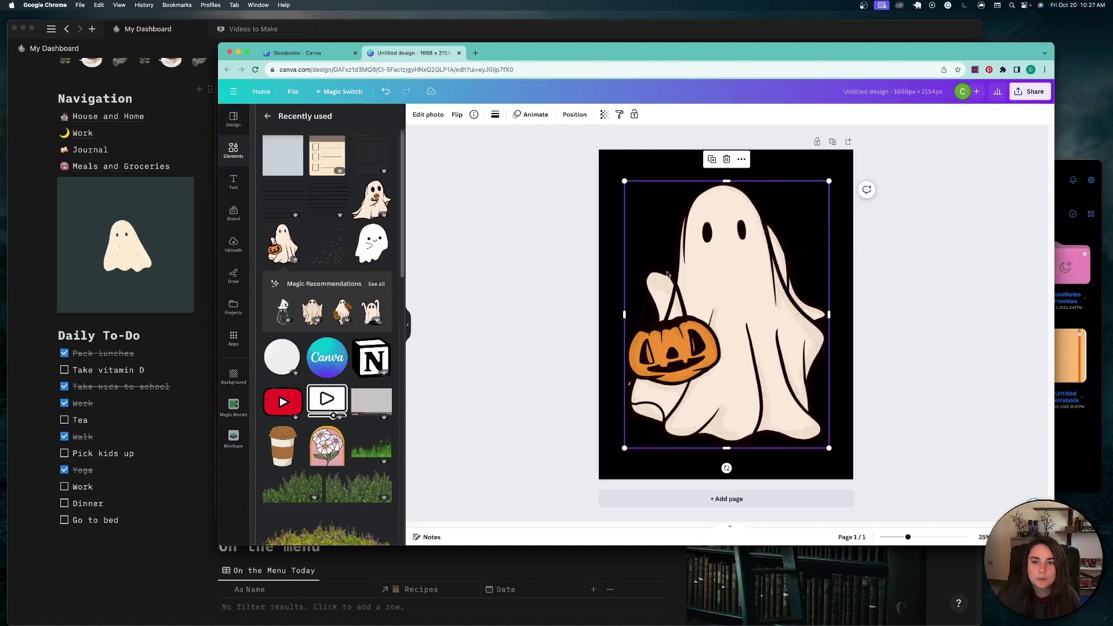
left_click_drag(624, 183, 784, 258)
left_click(643, 406)
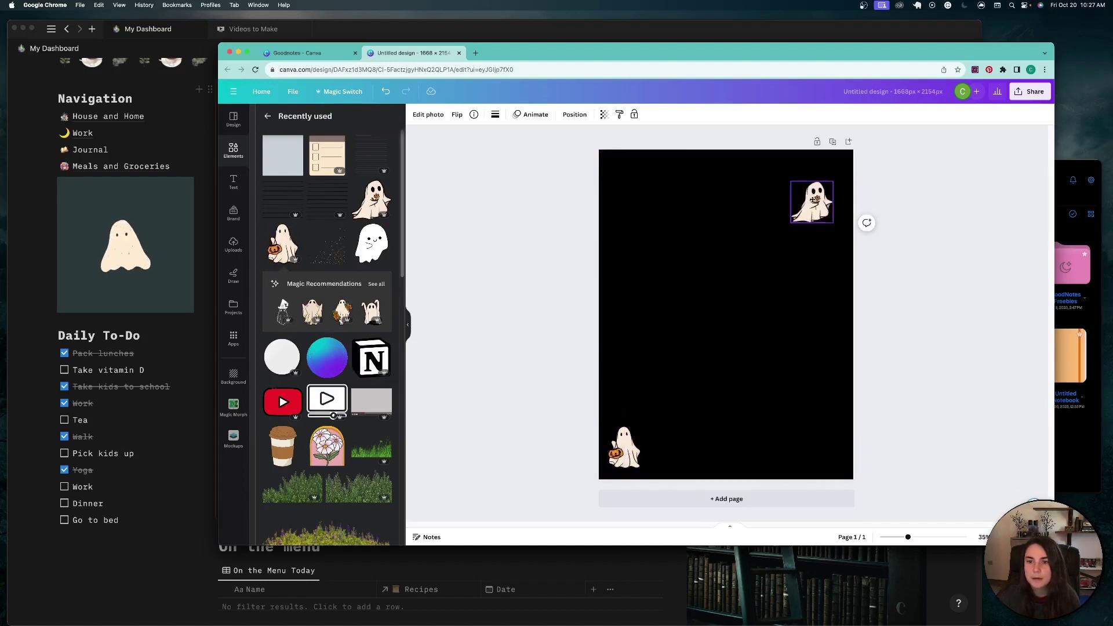
left_click_drag(809, 221, 823, 180)
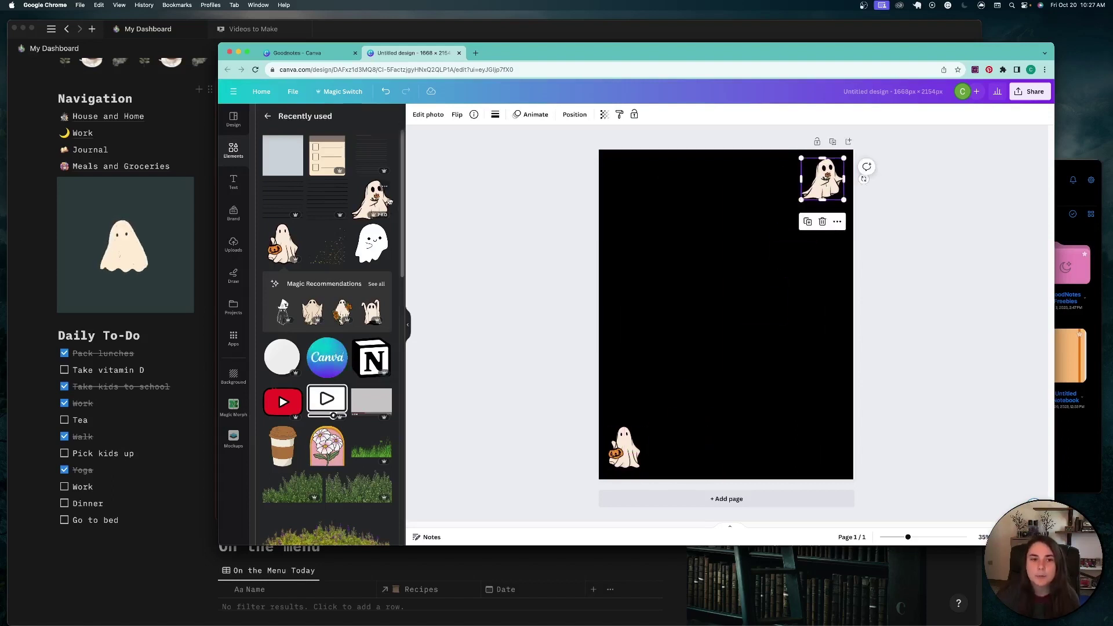
Add the lined-paper element from Recently used to cover the page
left_click(372, 152)
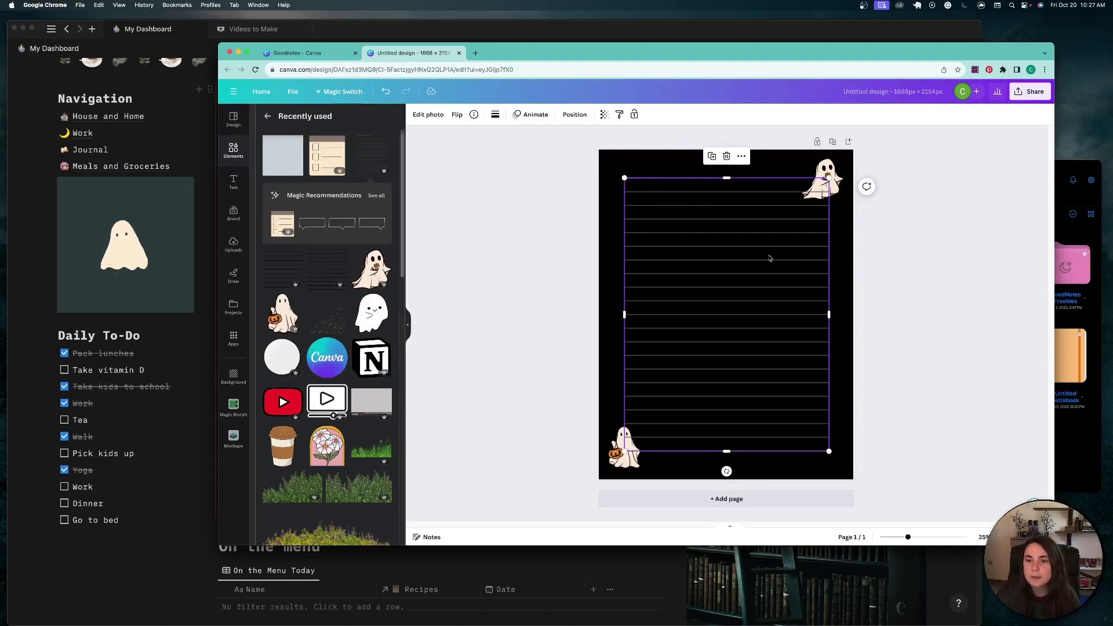
left_click(896, 333)
left_click(622, 463)
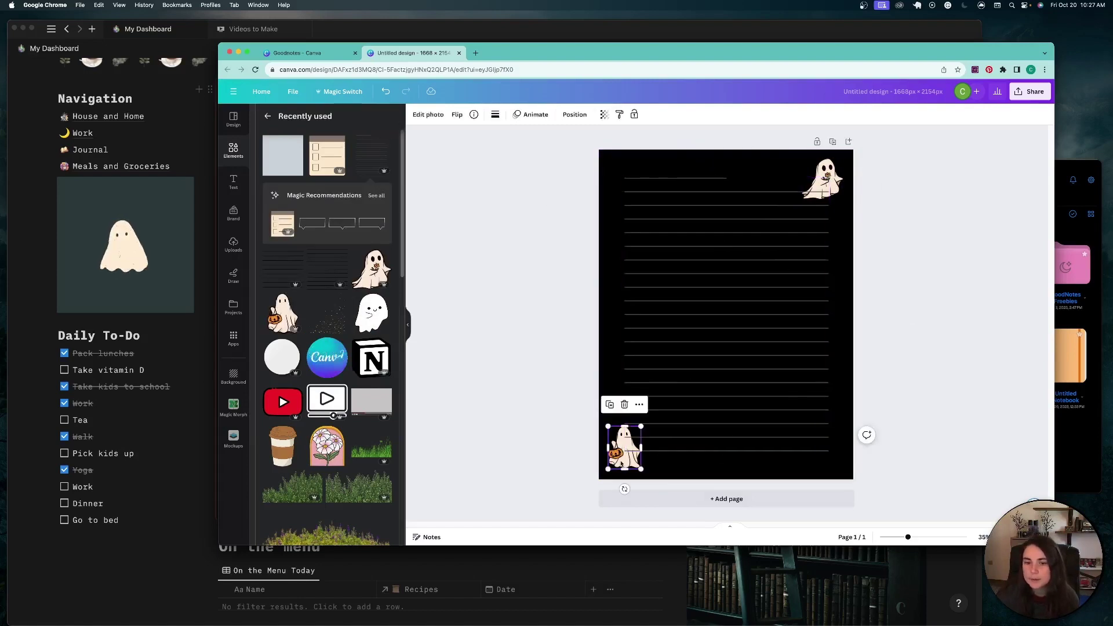
left_click(267, 116)
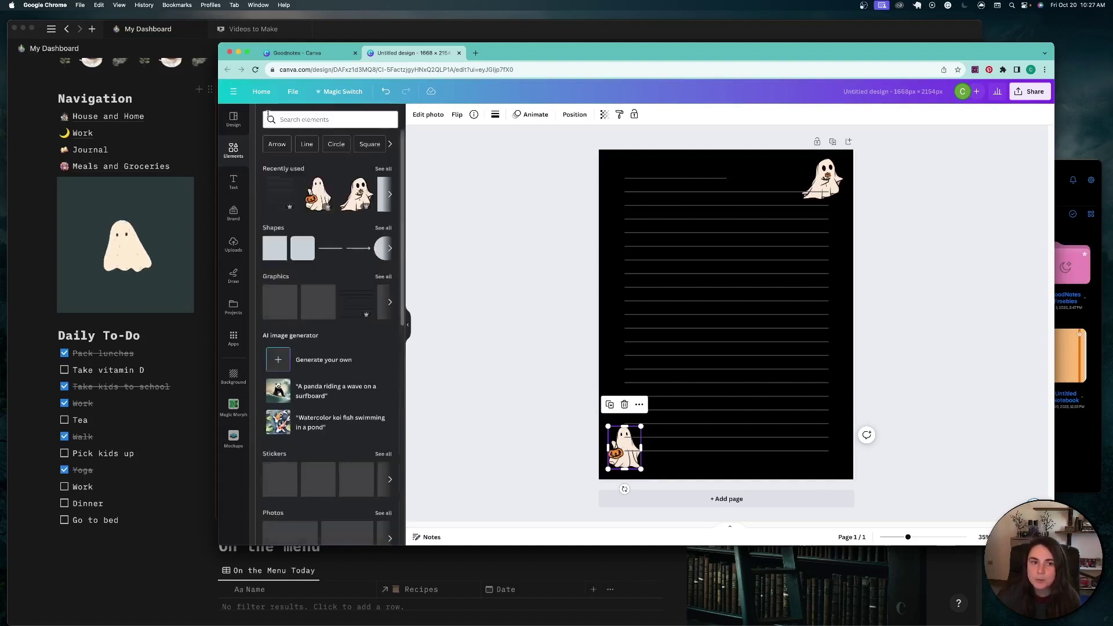
Try adding an extra horizontal line, then undo it
left_click(331, 248)
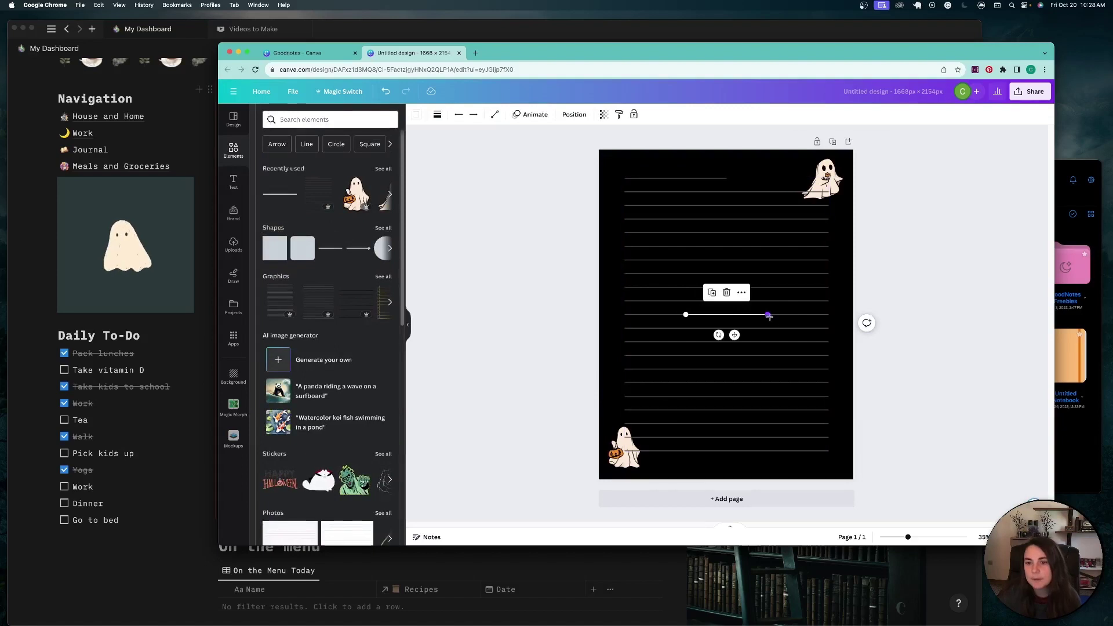
left_click_drag(768, 315, 810, 314)
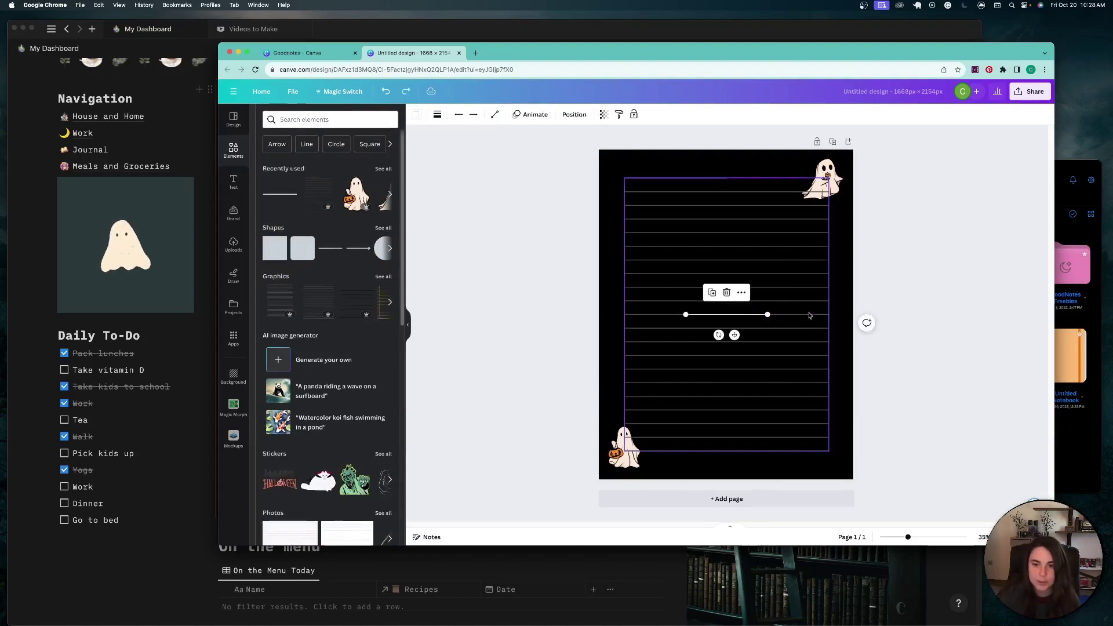
key("super+z")
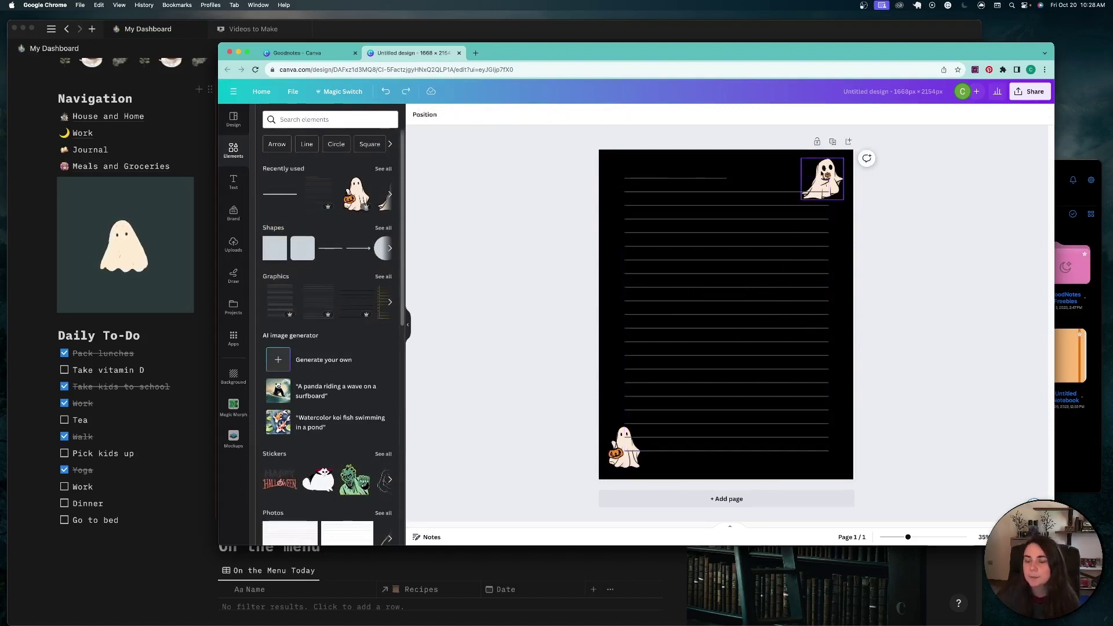
Select both ghosts and use Layer > Bring to front so they sit above the lines
left_click(837, 171)
left_click(837, 171)
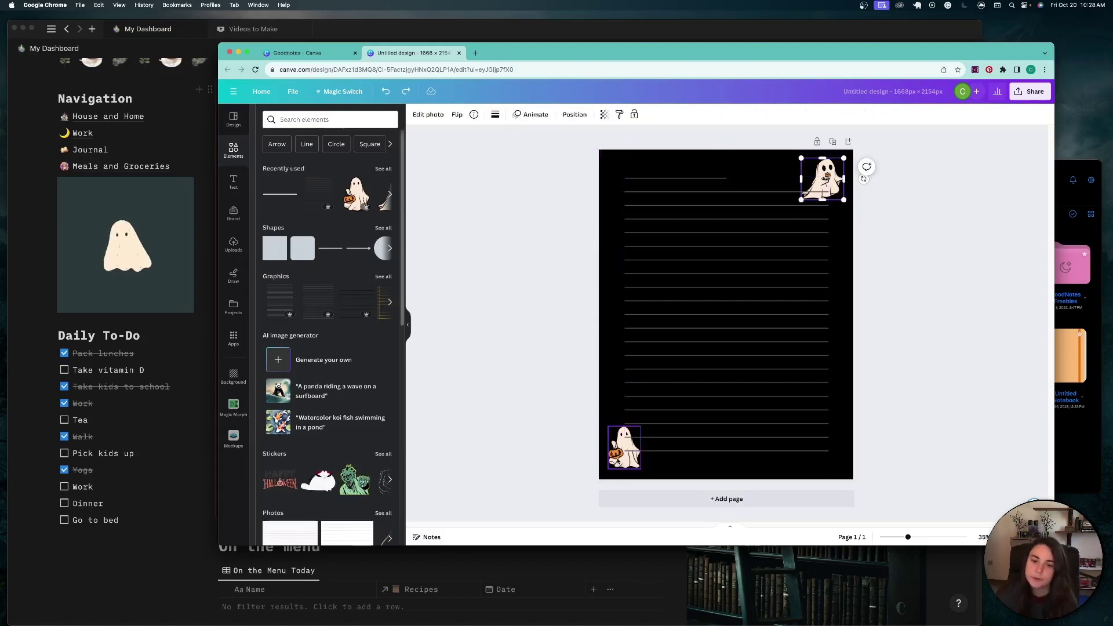
left_click(618, 458, "shift")
right_click(615, 465)
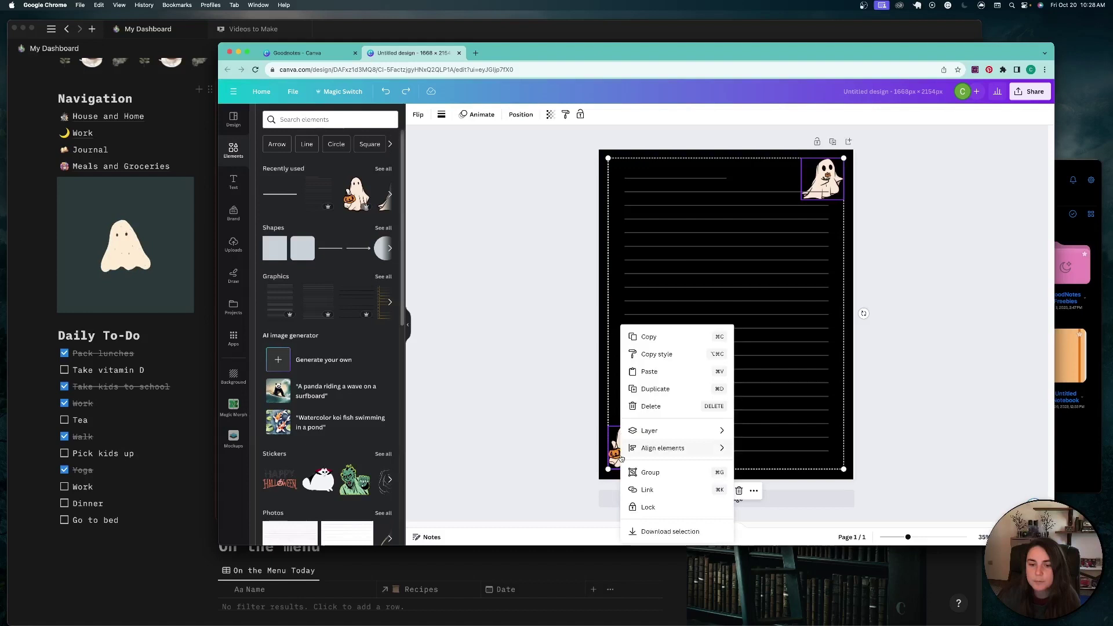
mouse_move(650, 451)
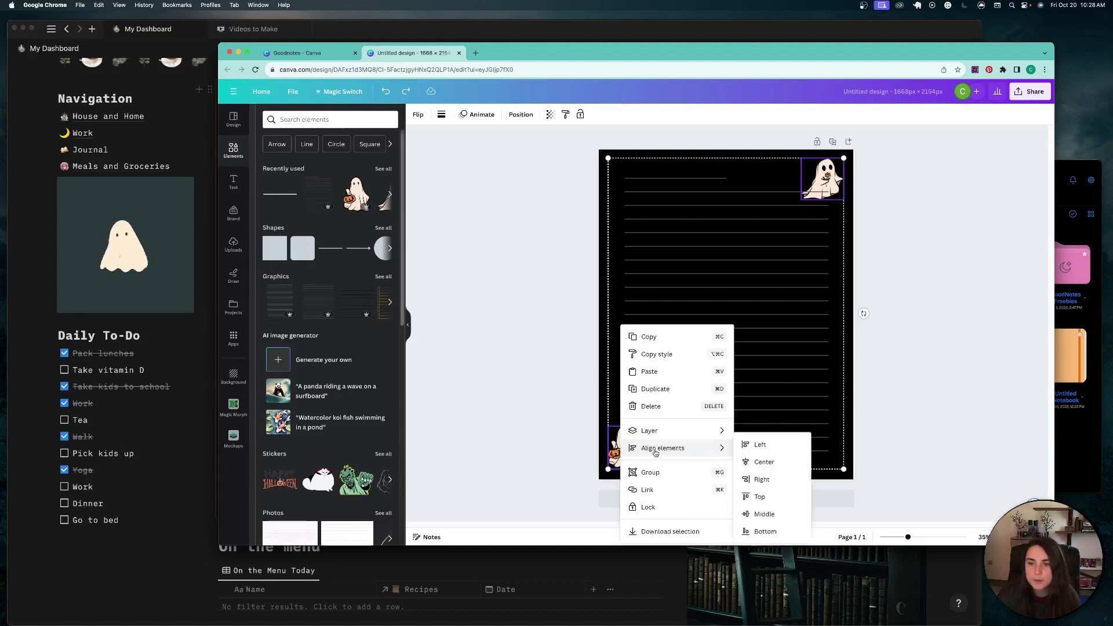
mouse_move(674, 435)
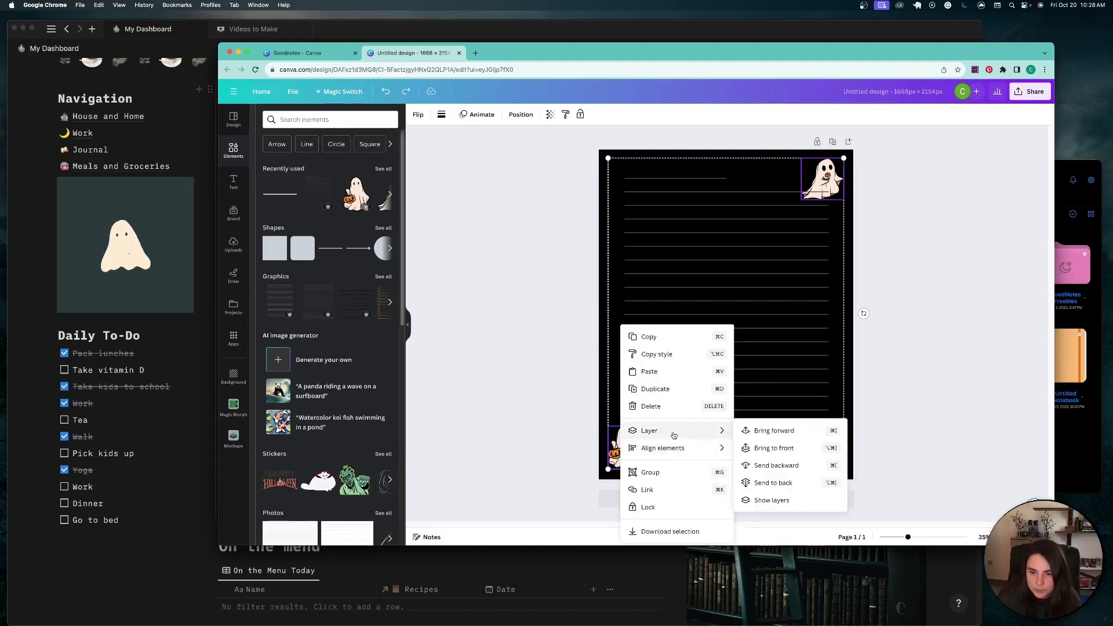
left_click(771, 431)
left_click(909, 446)
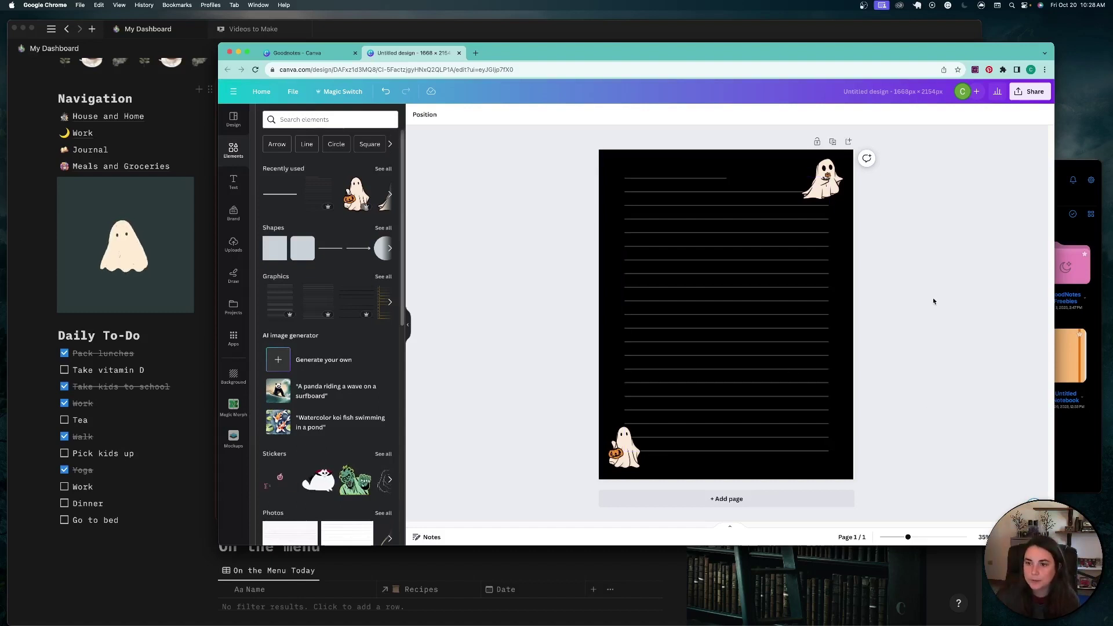
Download the design via Share > Download with file type PDF Standard
left_click(1031, 91)
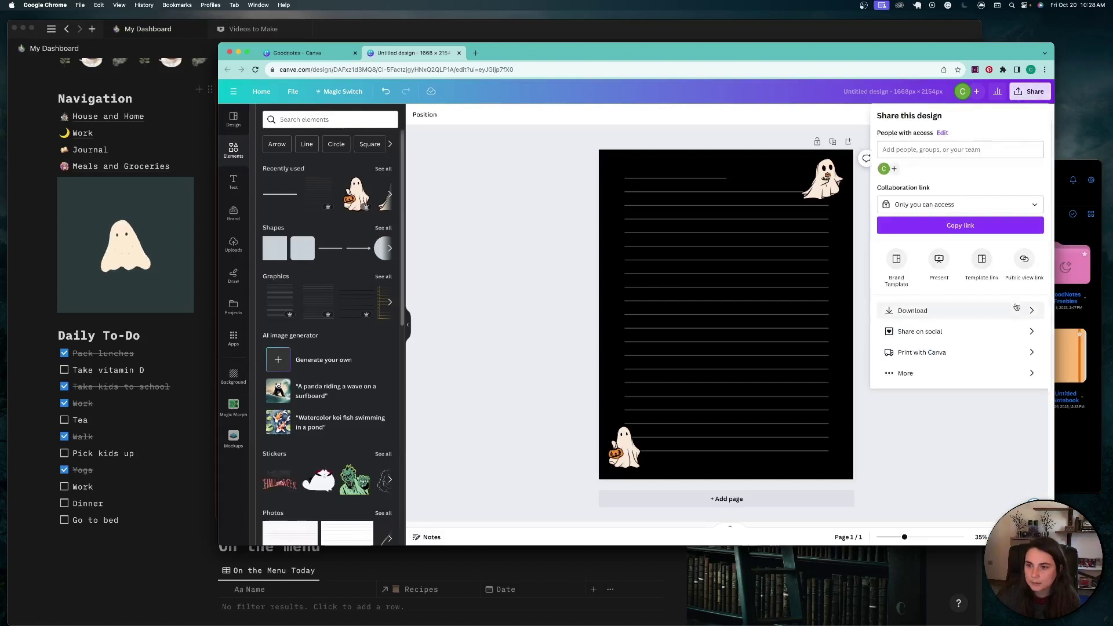
left_click(1008, 313)
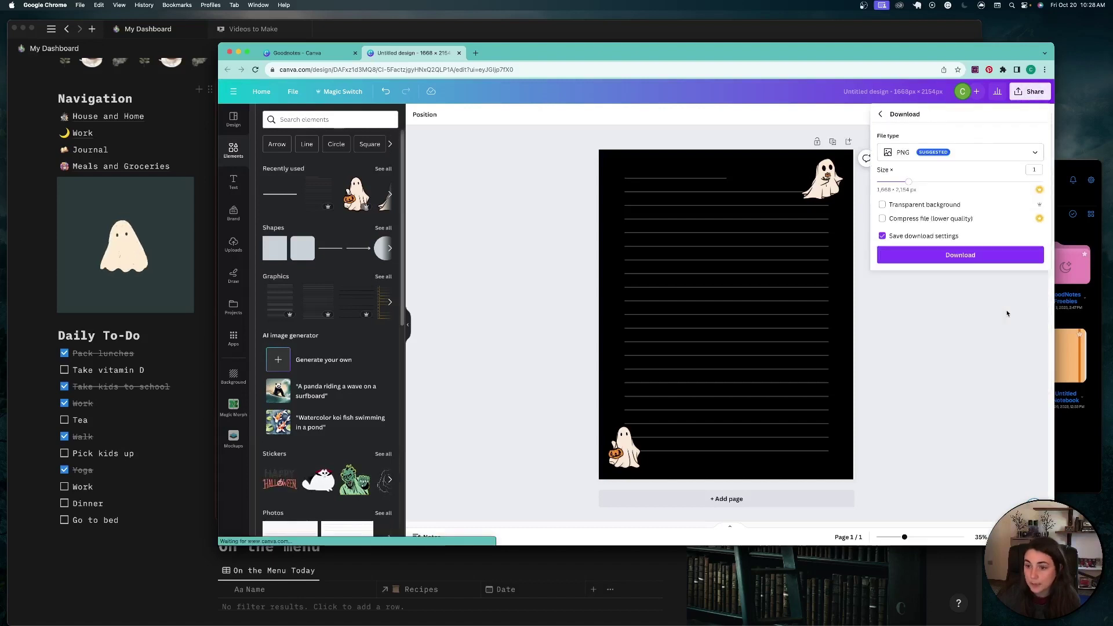
left_click(968, 155)
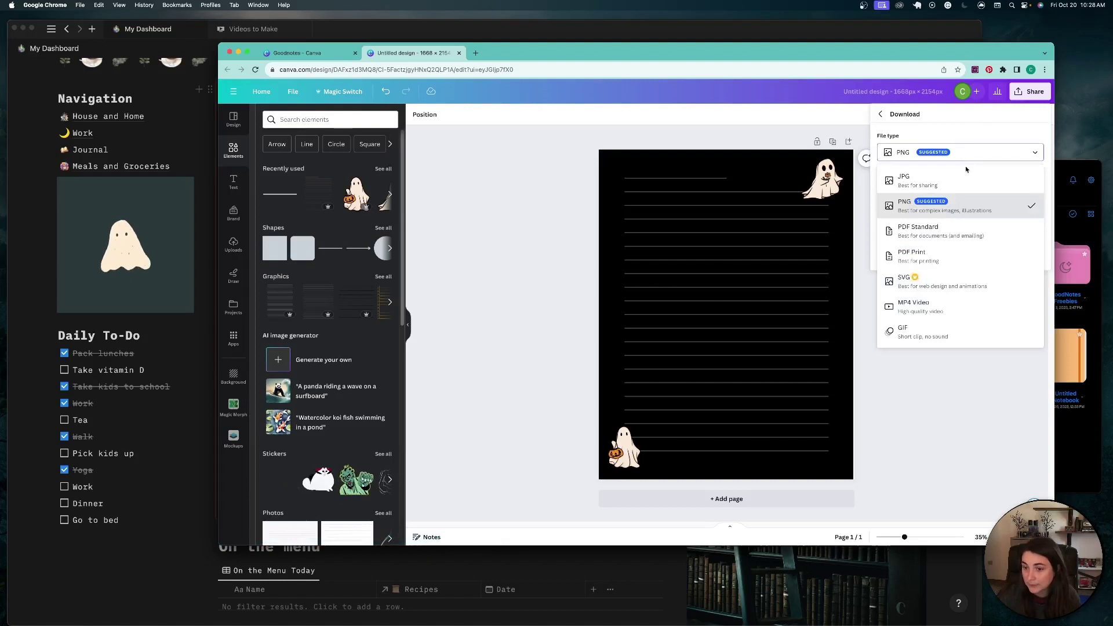
left_click(966, 234)
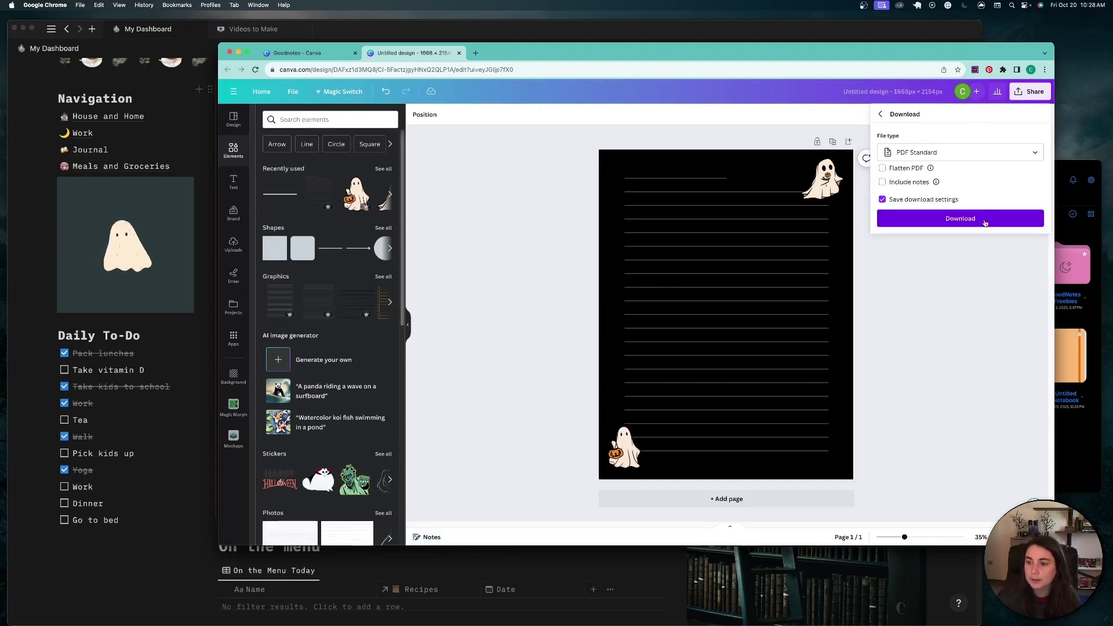
left_click(985, 224)
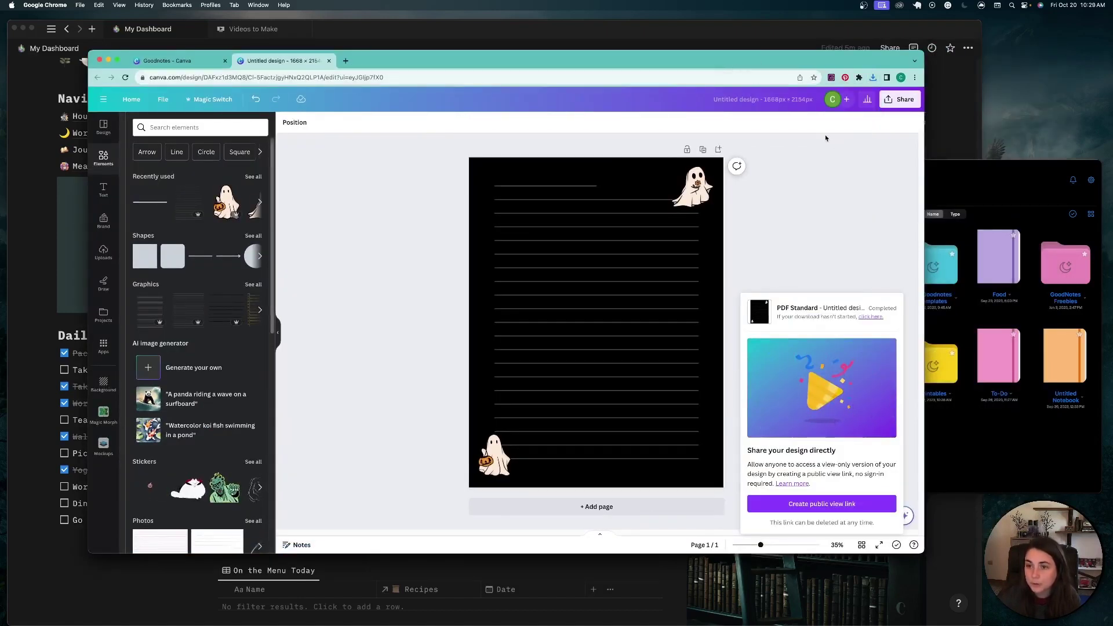
Move Untitled design.pdf from Chrome's downloads to the desktop and show Goodnotes' new-document options
left_click(873, 77)
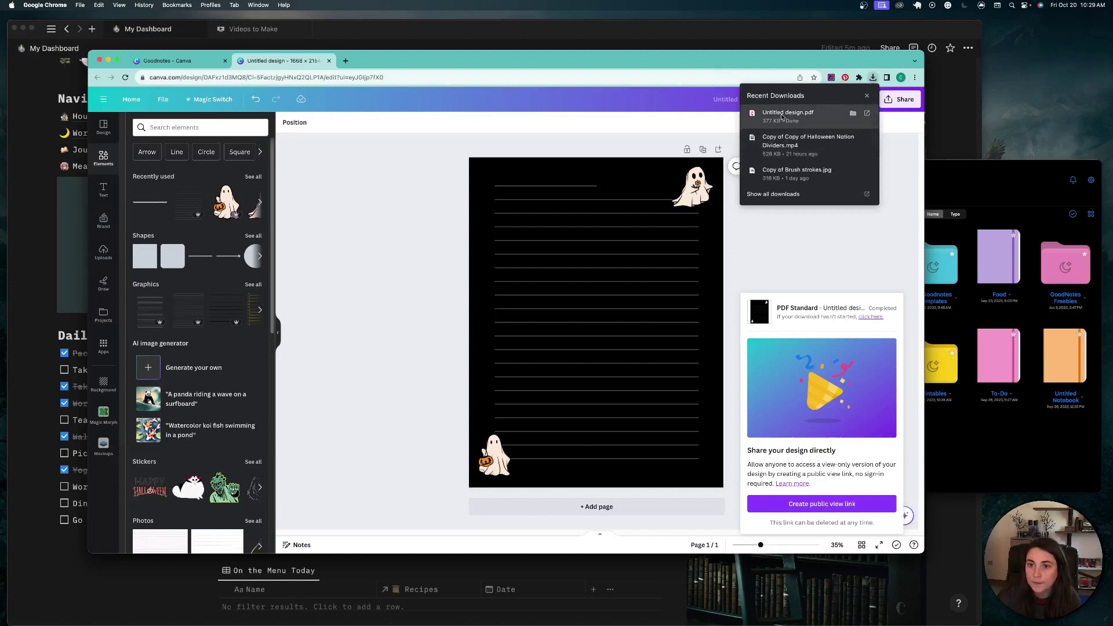
left_click_drag(789, 115, 1057, 107)
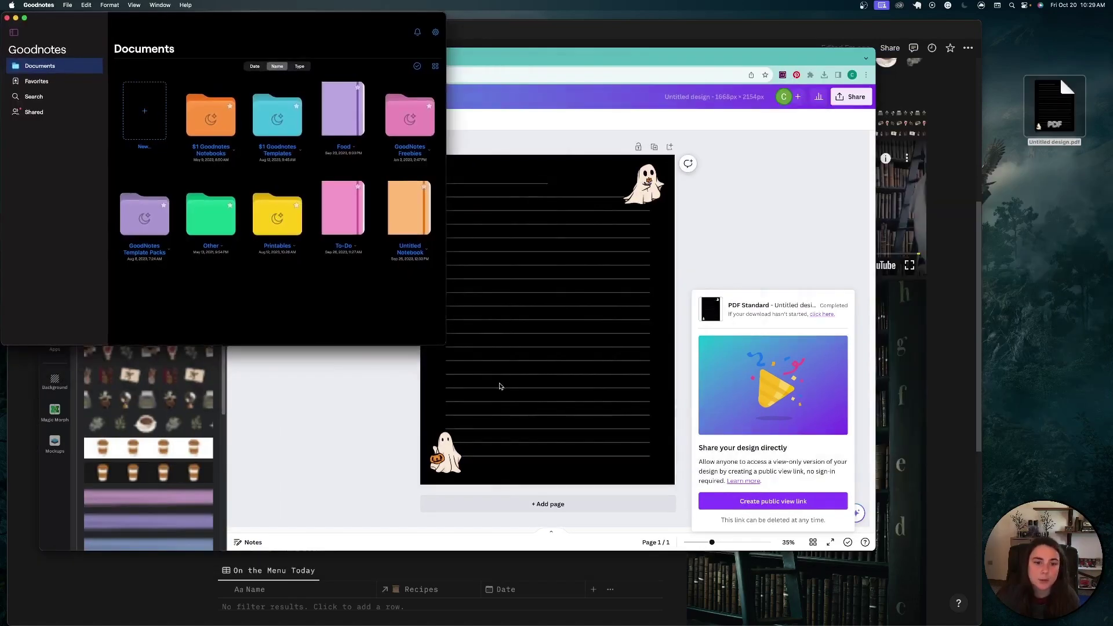
left_click_drag(446, 348, 999, 623)
left_click(1009, 609)
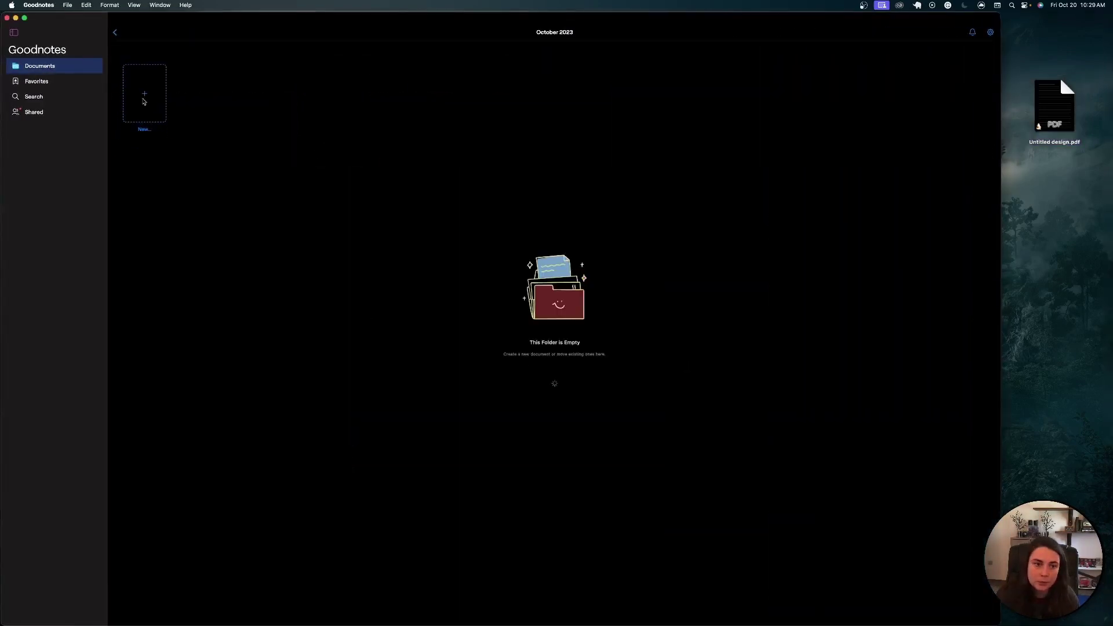
left_click(144, 102)
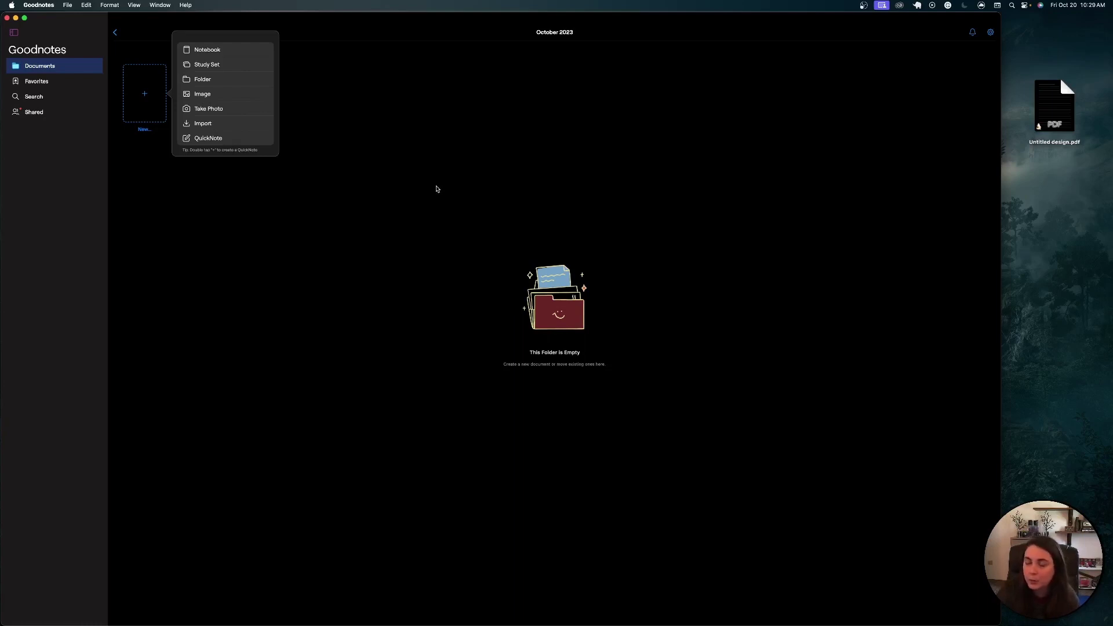
Import Untitled design.pdf from the desktop into the Goodnotes October 2023 folder
left_click(436, 189)
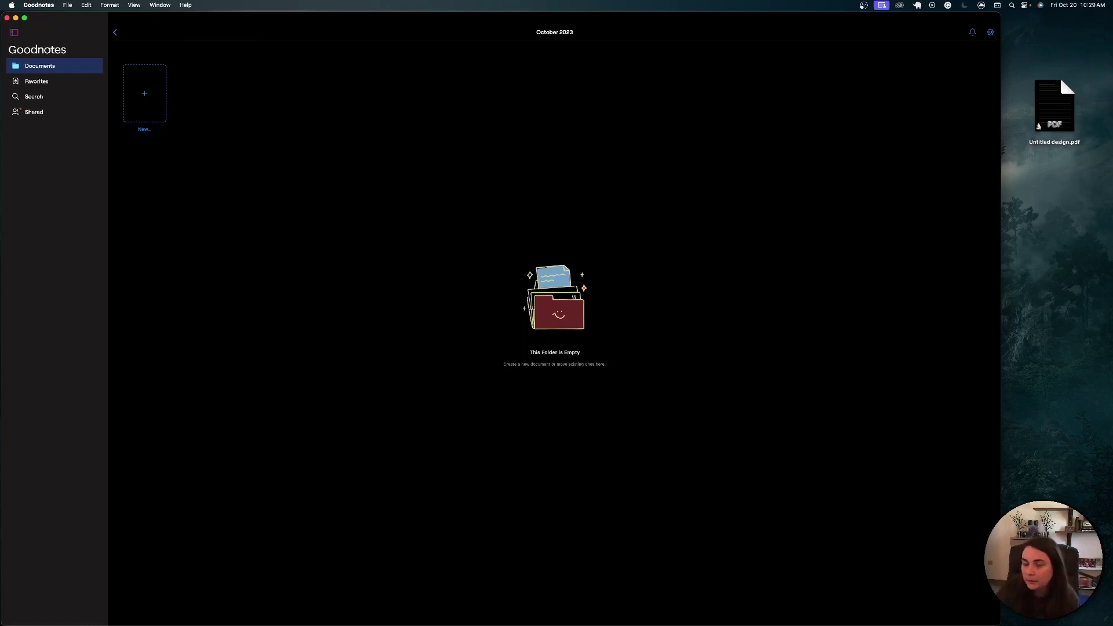
left_click(1065, 115)
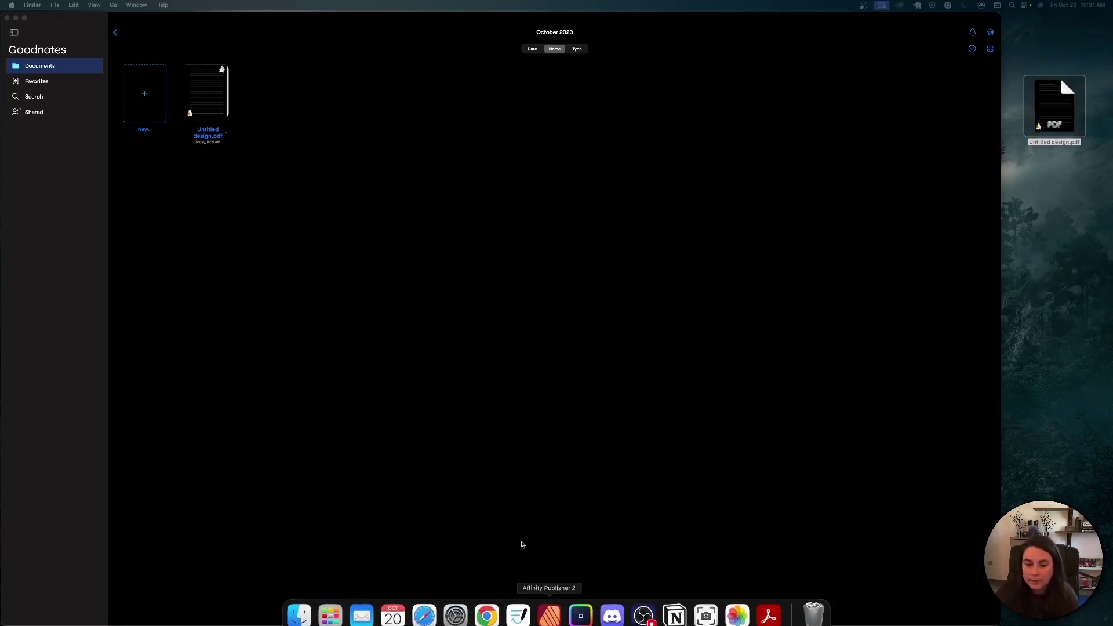
Add two blank pages to the Canva design, then return to Goodnotes
left_click(486, 606)
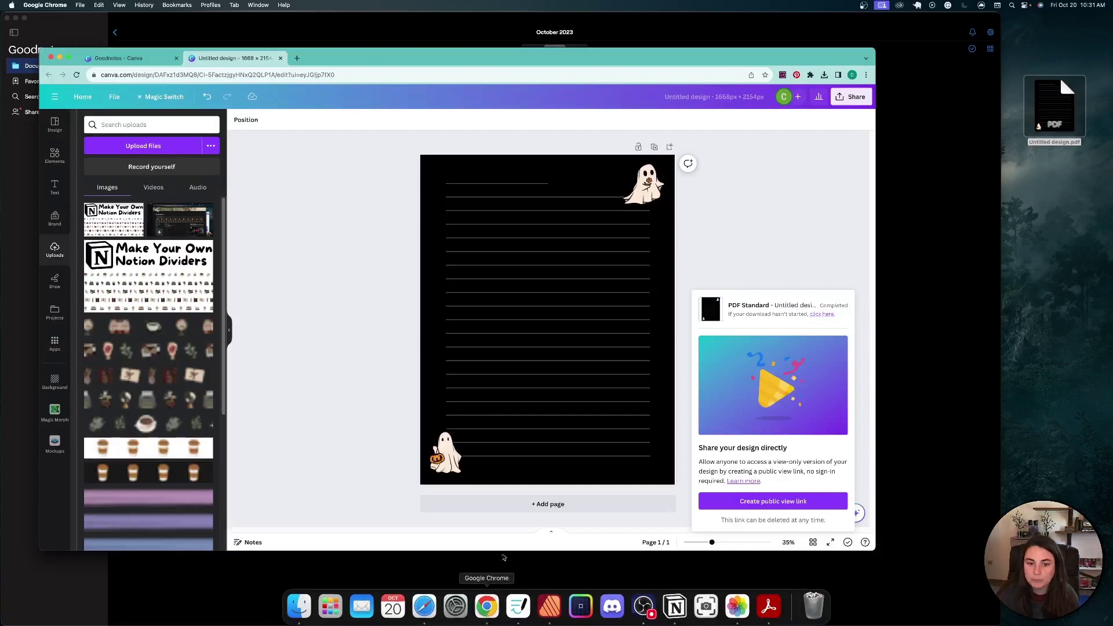
left_click(563, 504)
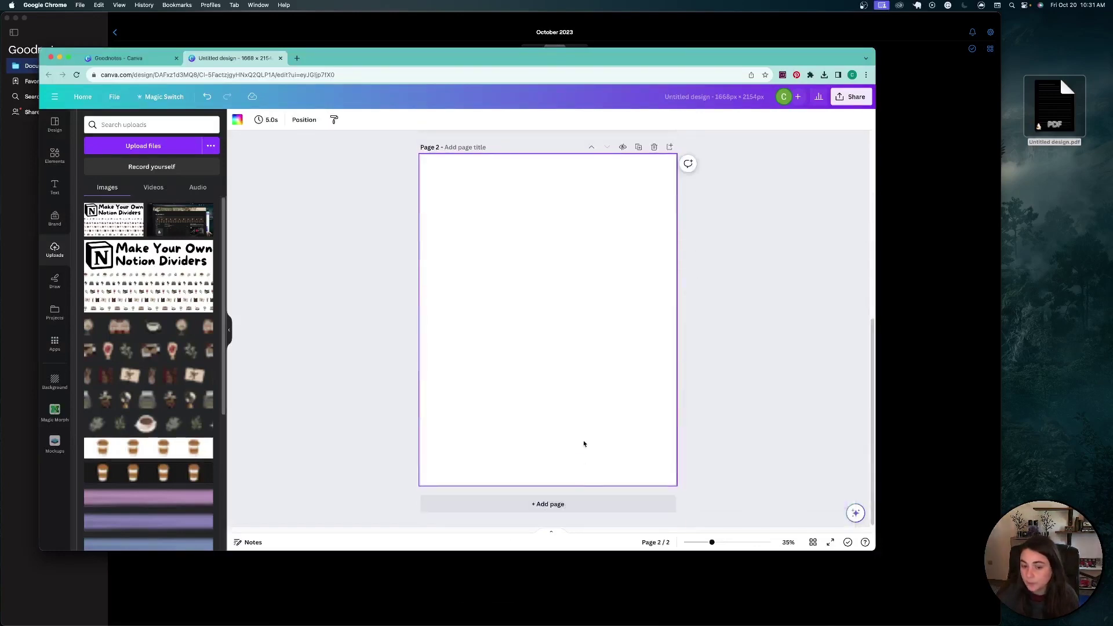
left_click(582, 503)
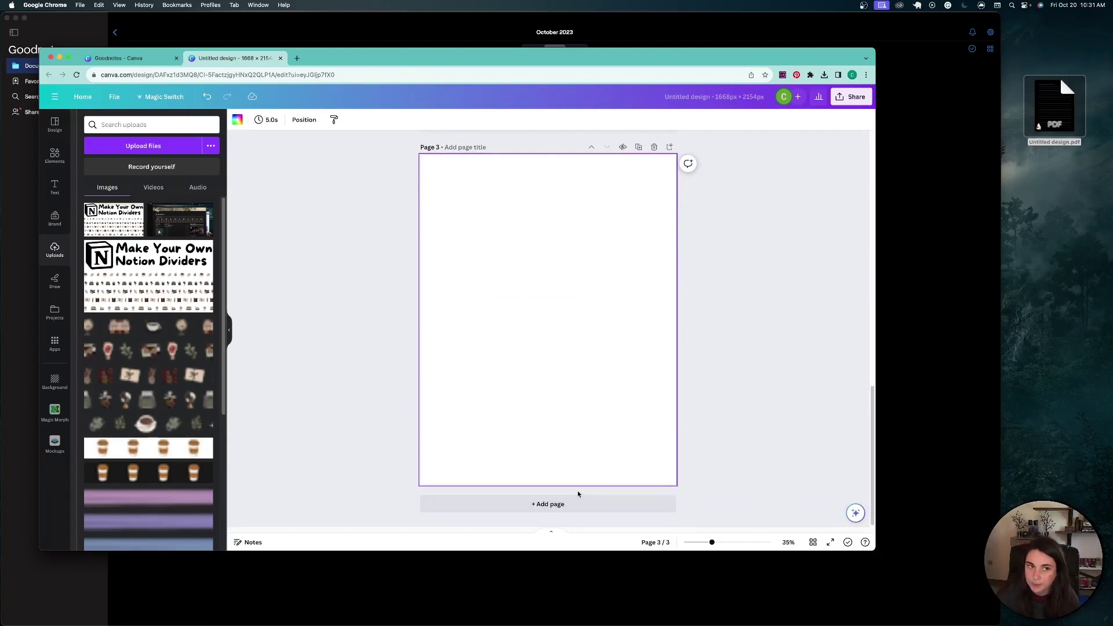
left_click(699, 23)
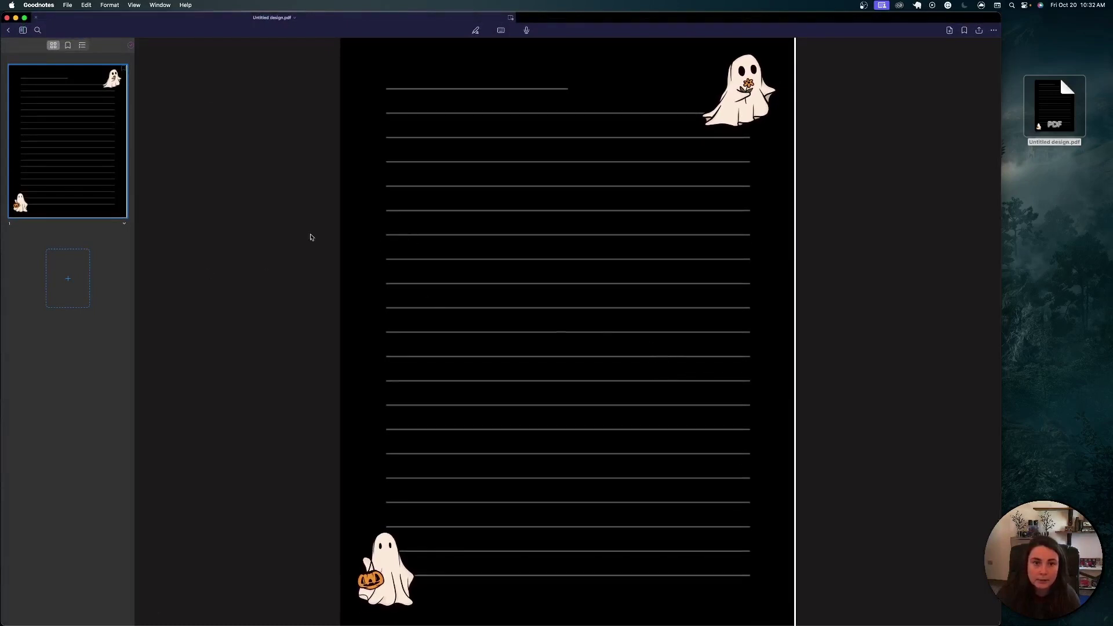
Turn on pen writing mode on the ghost-lined page of Untitled design.pdf
left_click(476, 30)
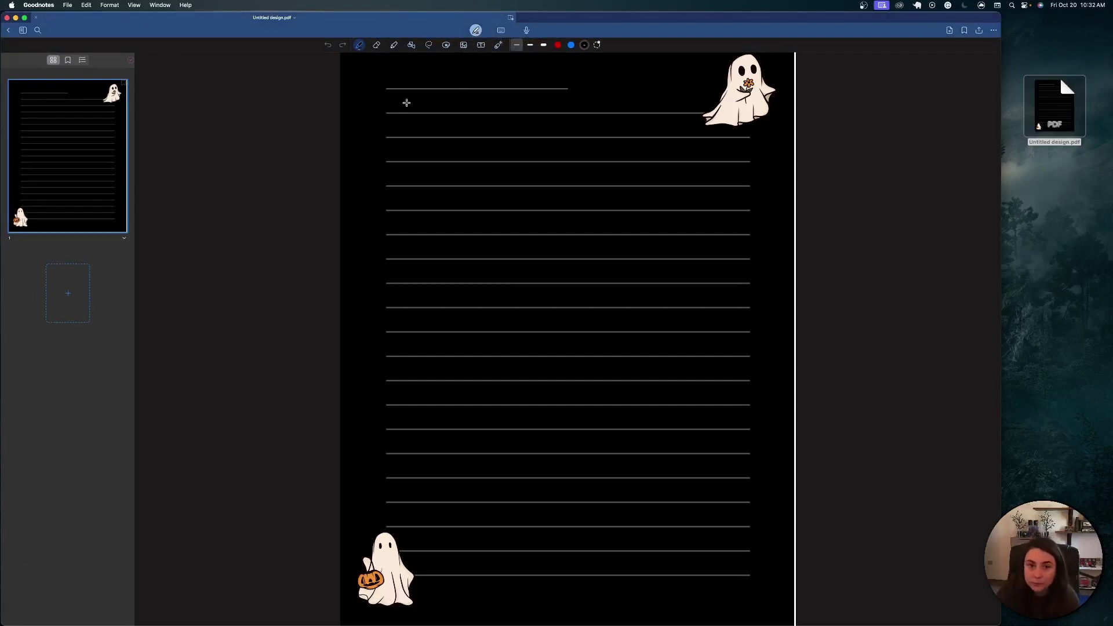
Type a 'Happy Halloween' title on the top line and color it white
left_click(481, 45)
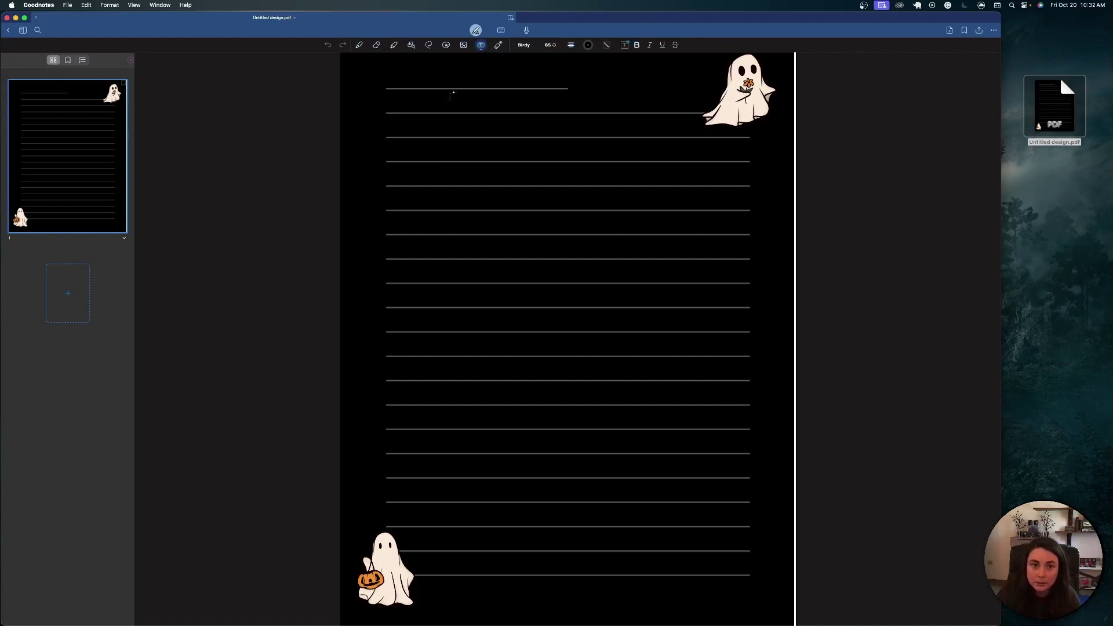
left_click(428, 97)
type("I")
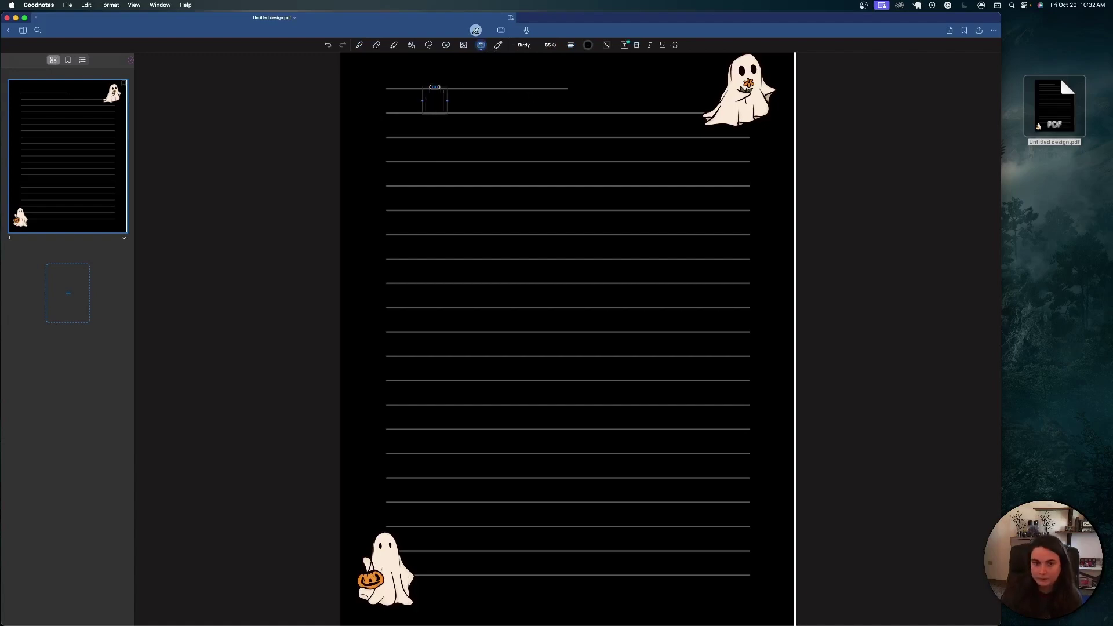
type("appy Halloween")
key("super+a")
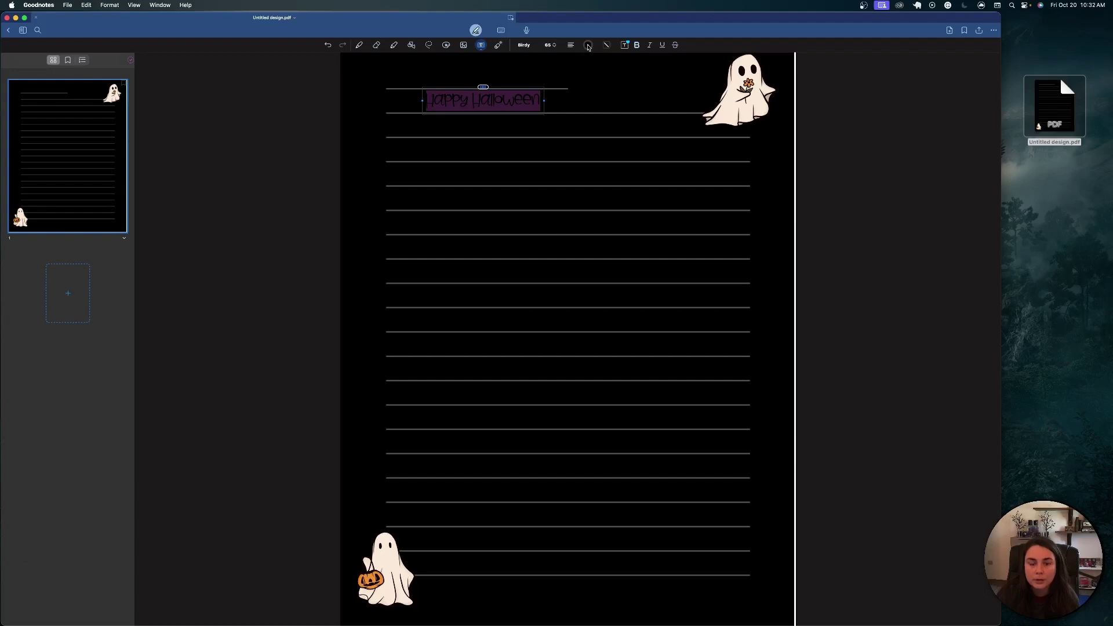
left_click(588, 45)
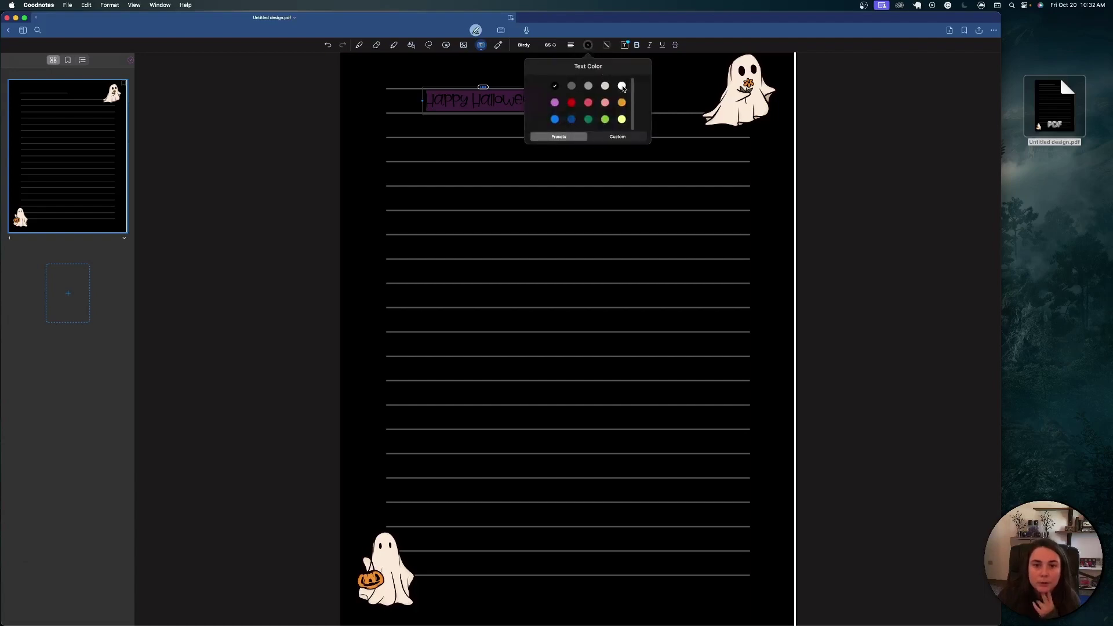
left_click(622, 86)
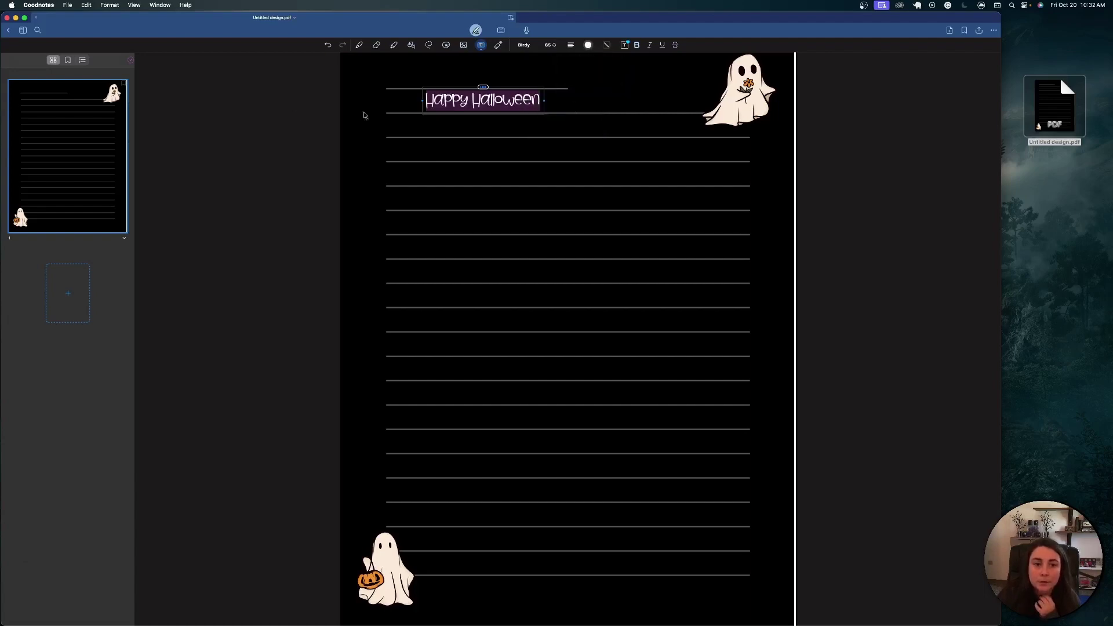
left_click(385, 103)
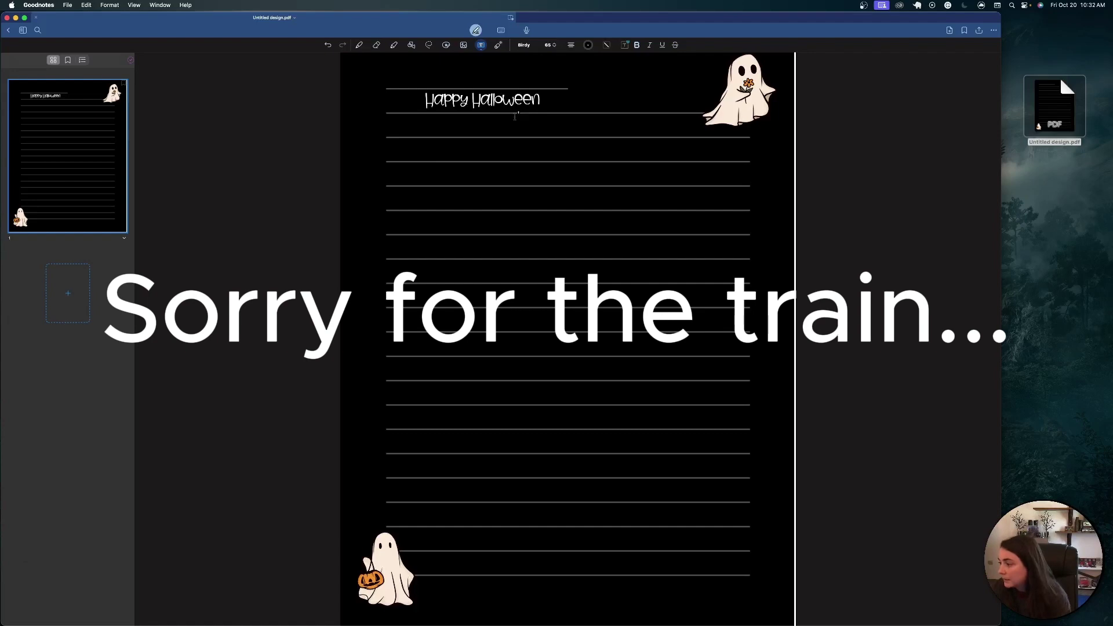
Delete the Happy Halloween text and move the empty text box one line lower
scroll(568, 290, "up", 1)
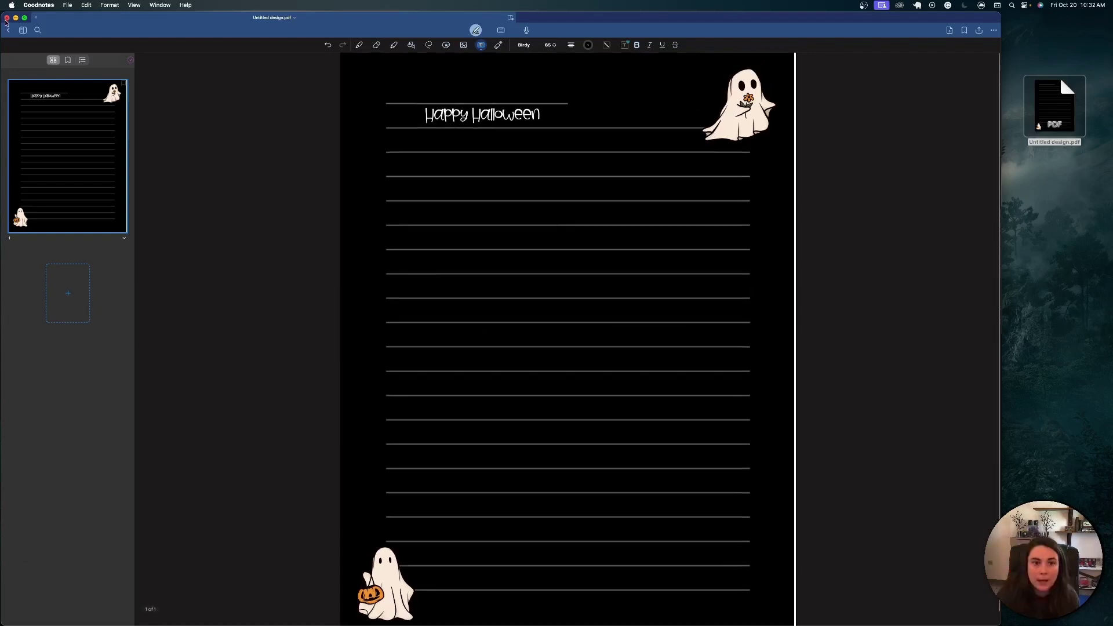
double_click(507, 120)
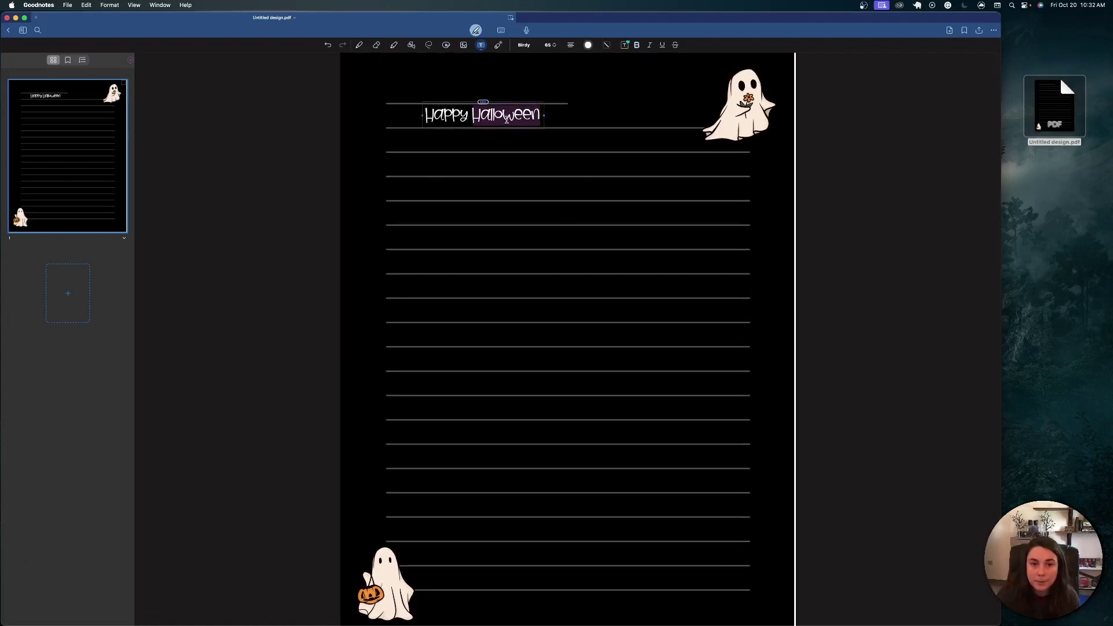
triple_click(504, 118)
key("BackSpace")
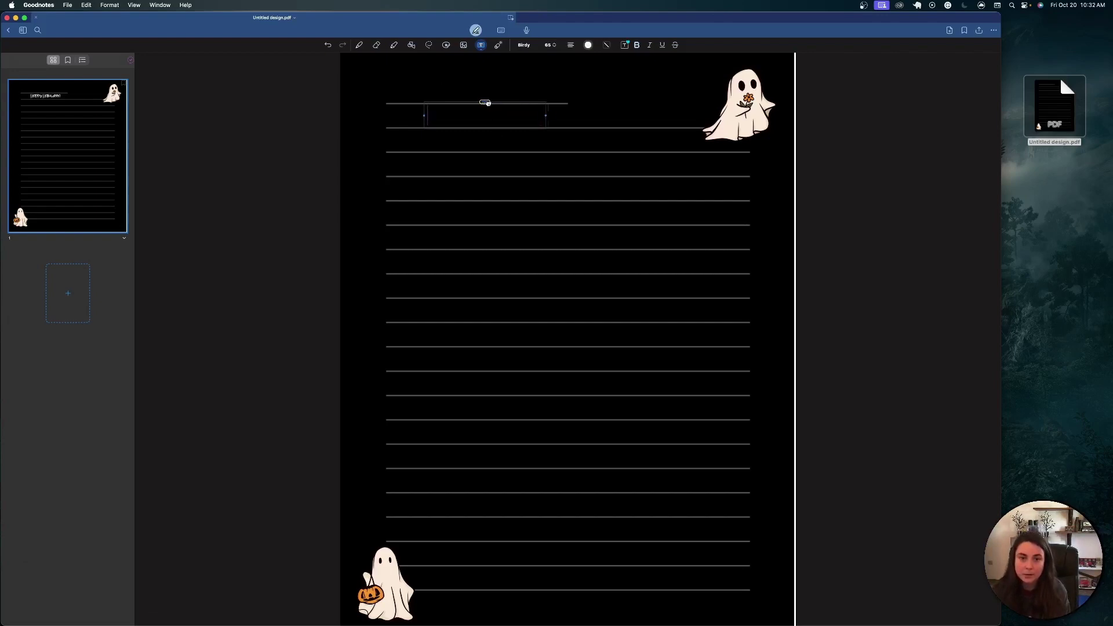
left_click_drag(486, 102, 545, 126)
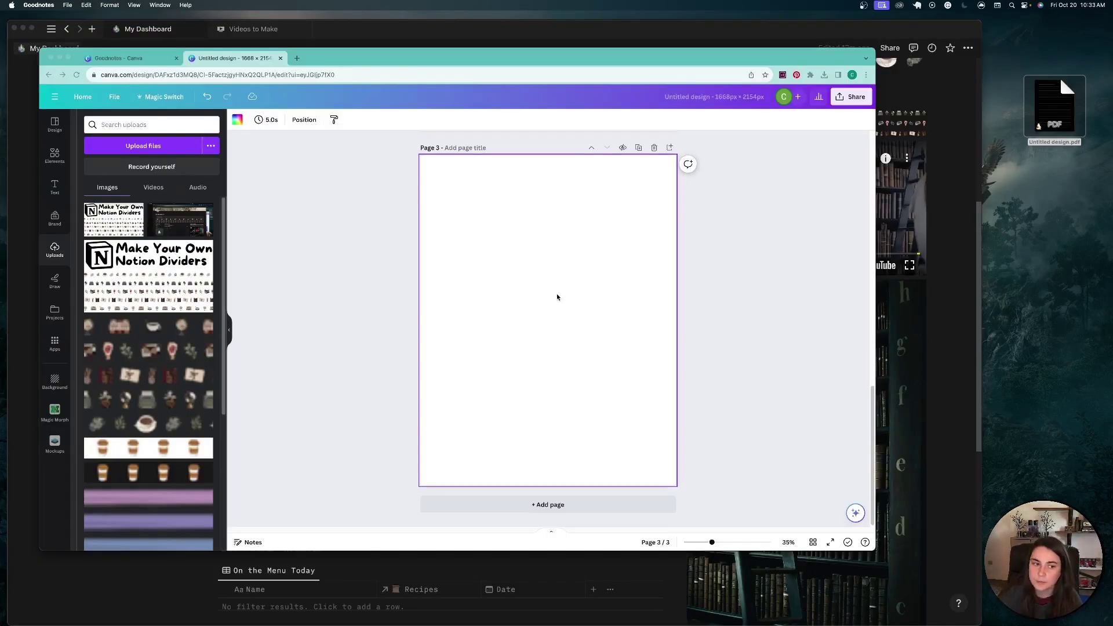
Back in Canva, select the ruled-lines graphic on page 1's black ghost layout
scroll(557, 298, "up", 10)
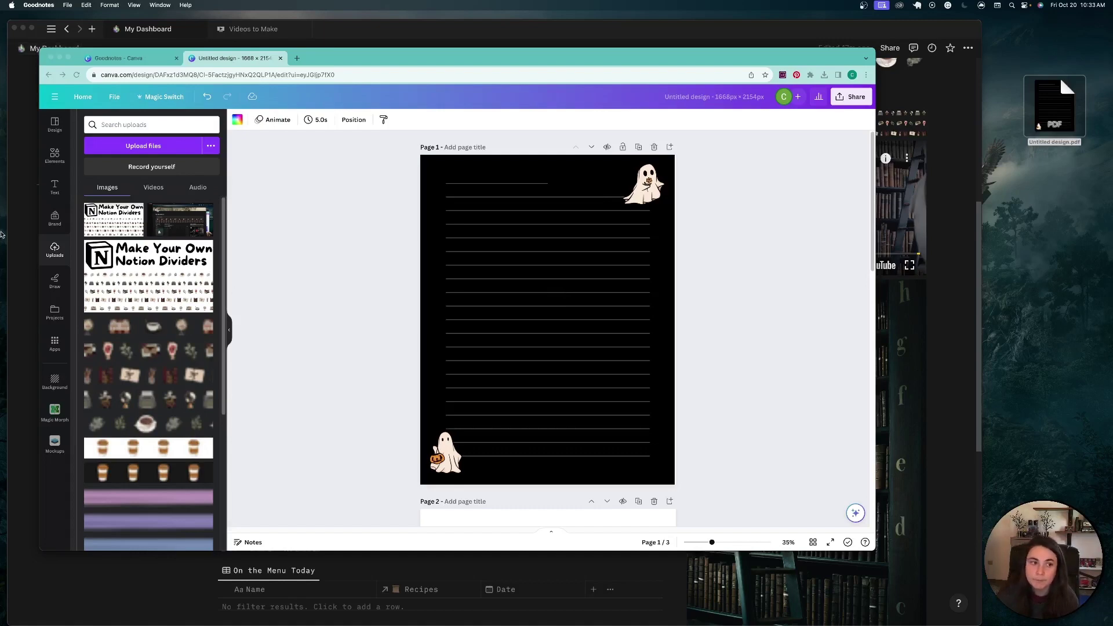
left_click(55, 153)
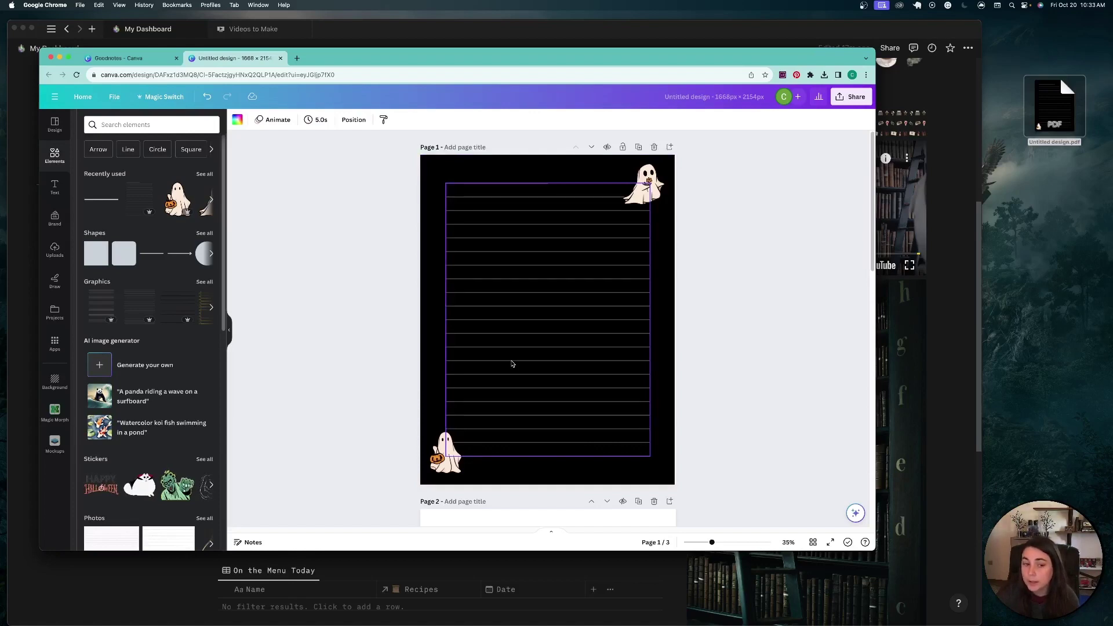
left_click(512, 365)
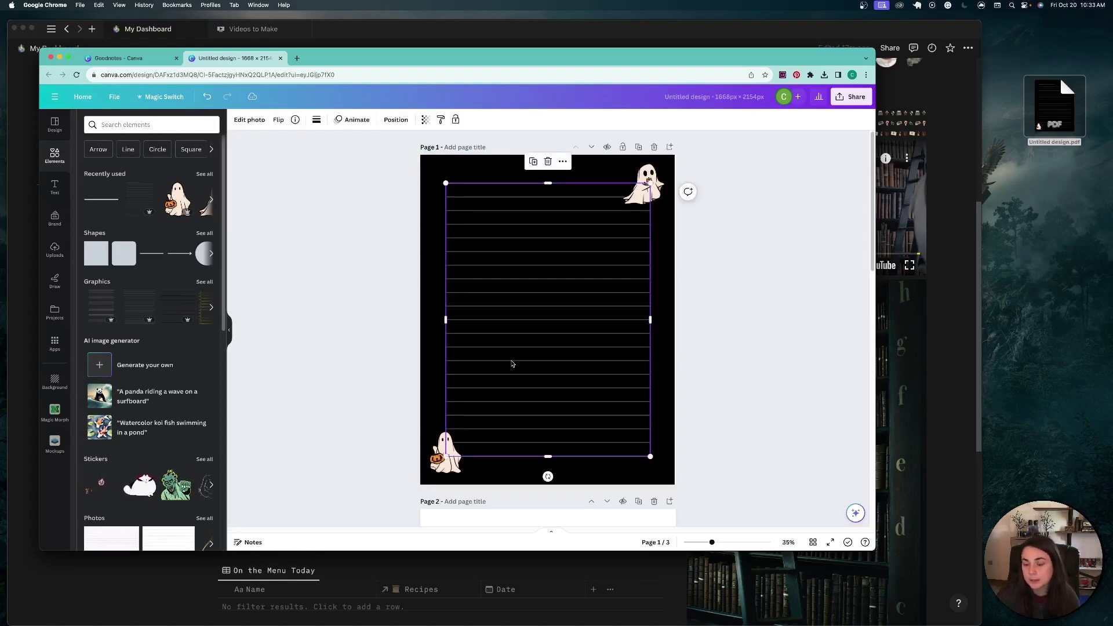